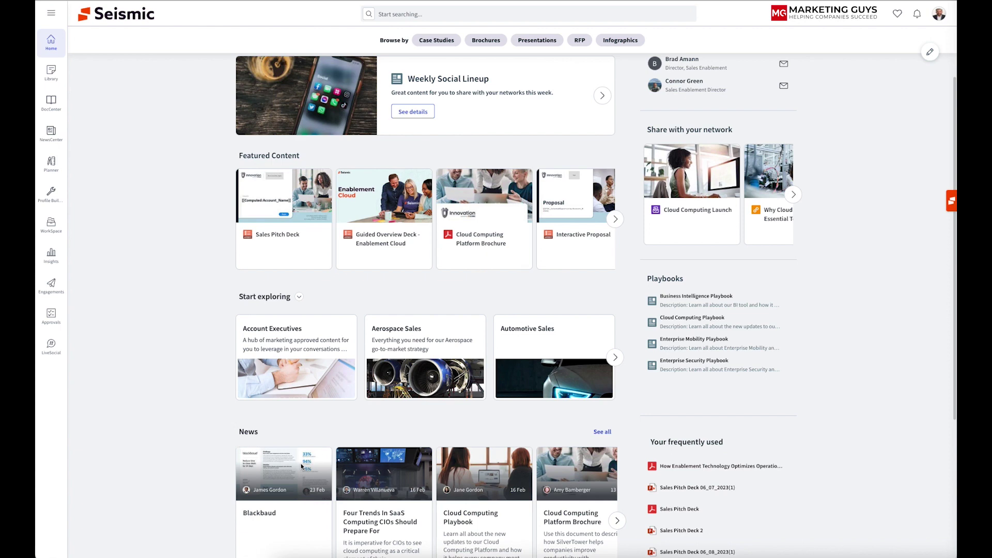
Show the newest content for Account Executives, then open the content Library
scroll(323, 227, down, 3)
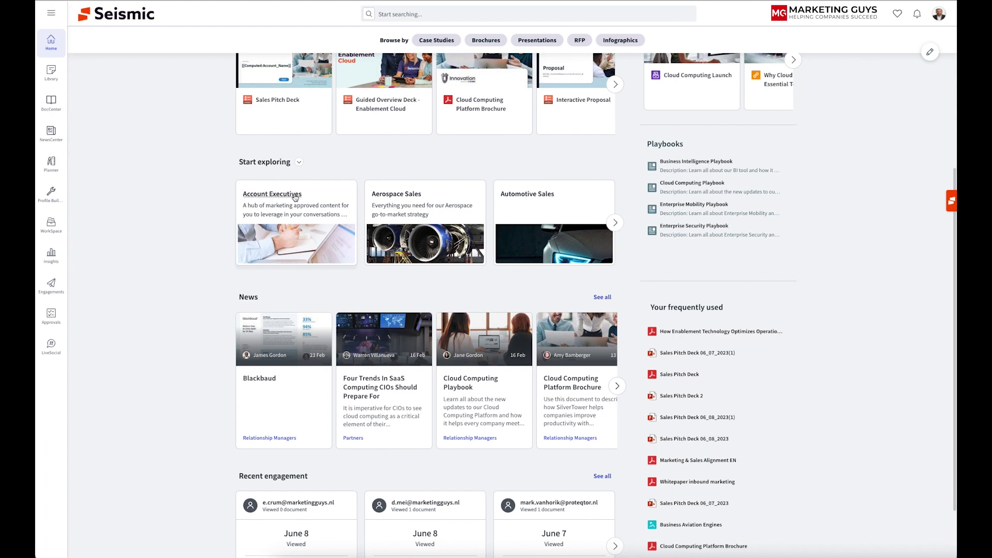
mouse_move(289, 255)
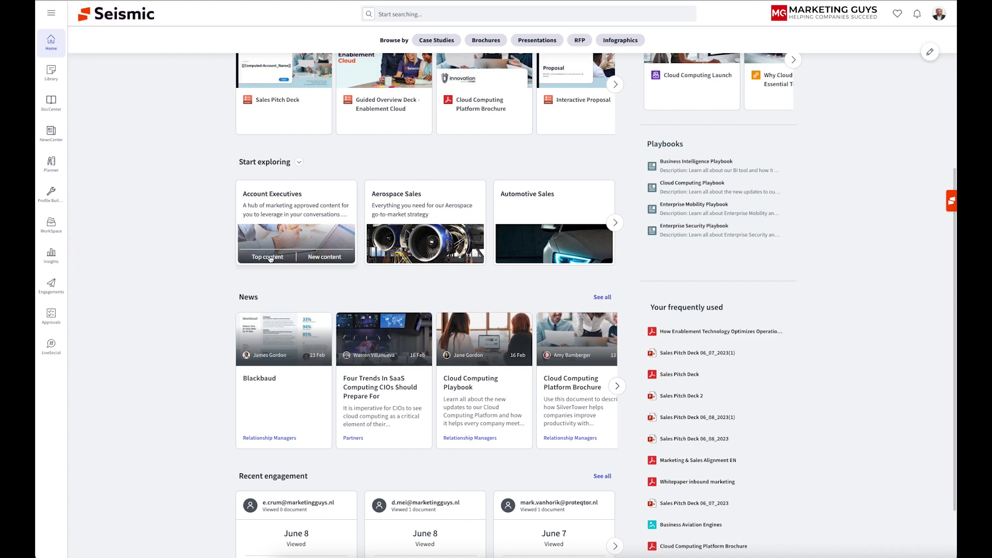
click(325, 258)
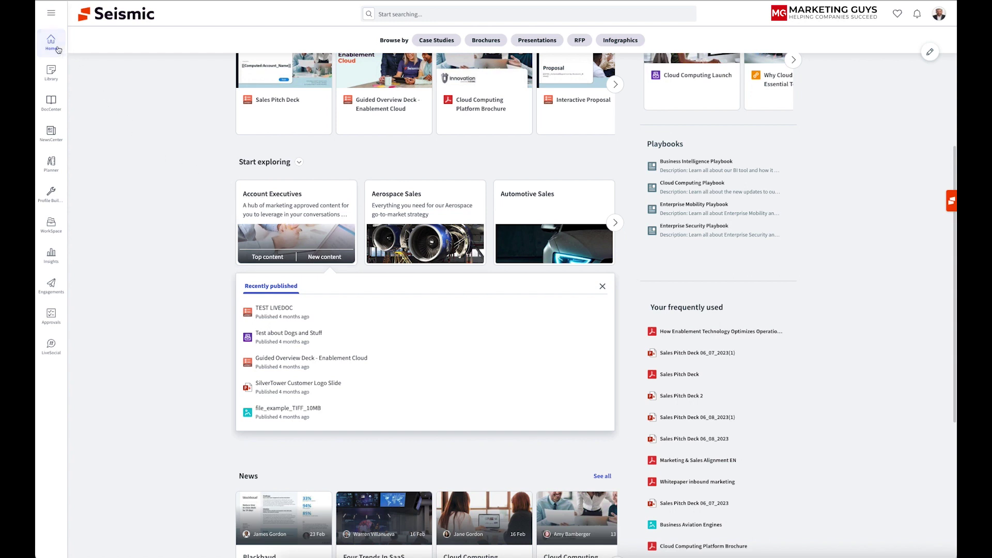
click(50, 76)
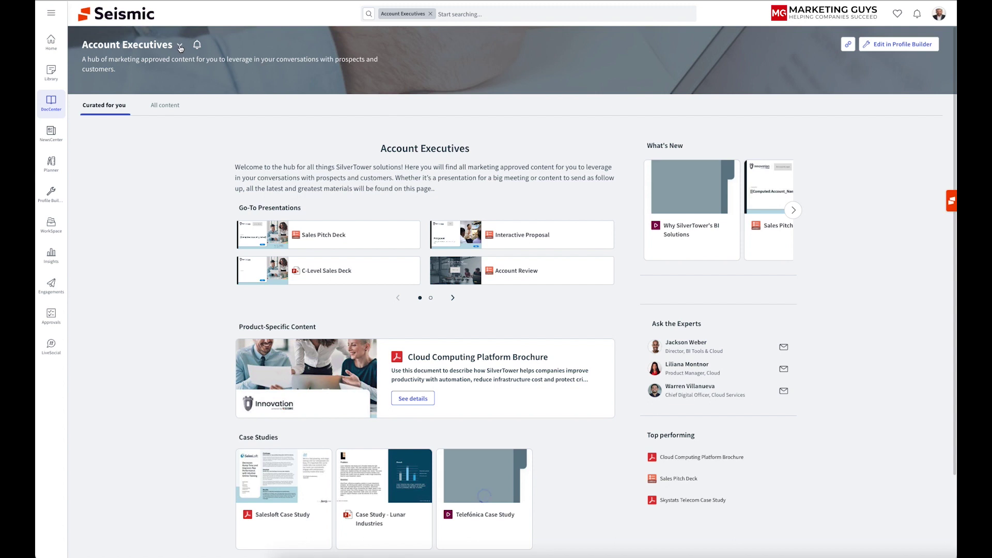
Check the list of other content hubs, dismiss it without choosing one, and open NewsCenter
click(179, 47)
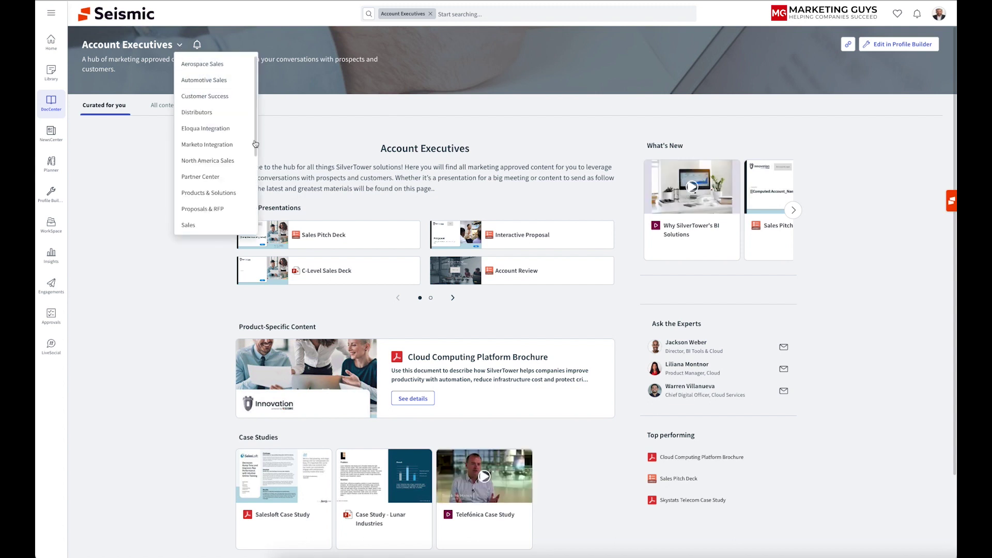
scroll(255, 144, down, 2)
click(258, 122)
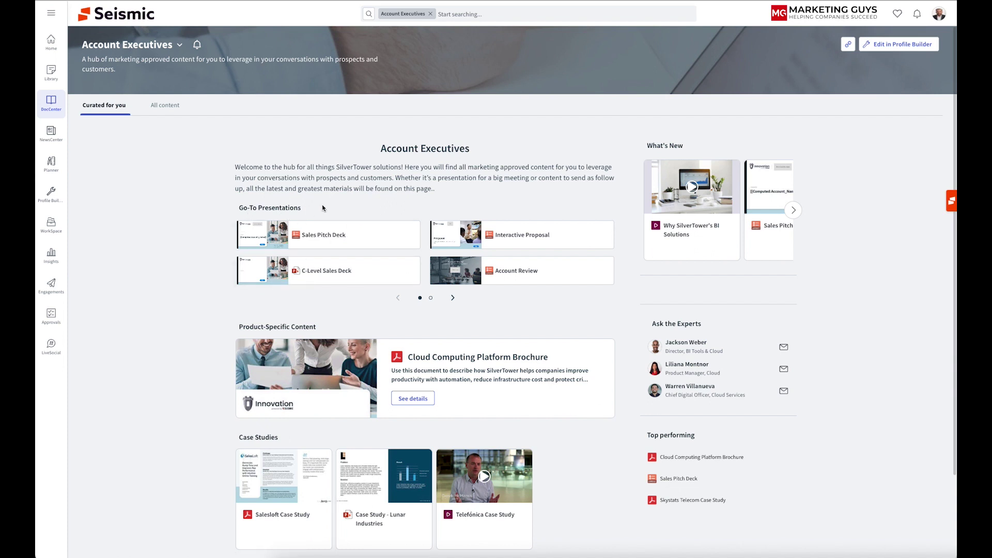
click(51, 133)
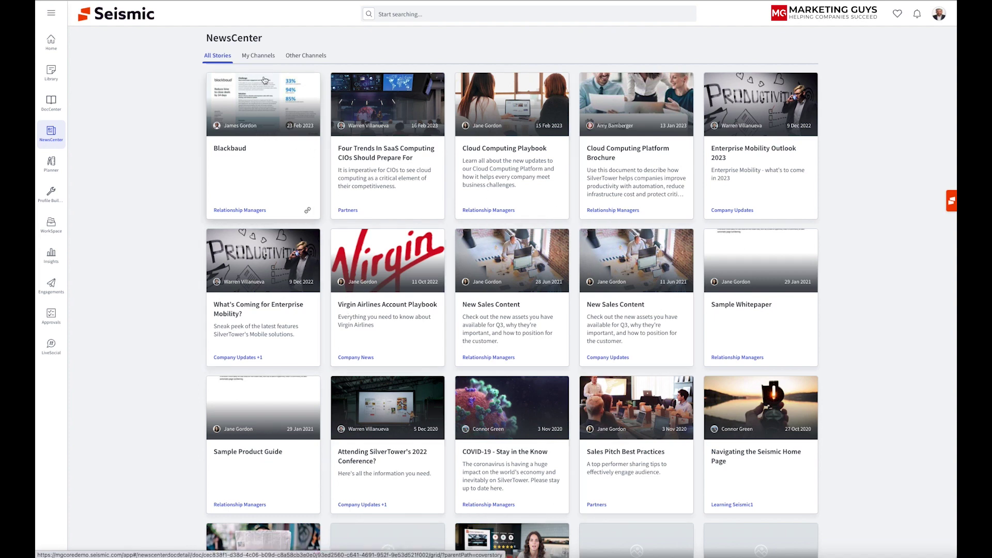
View My Channels in NewsCenter, then list all projects on the Planner's Projects tab
click(264, 57)
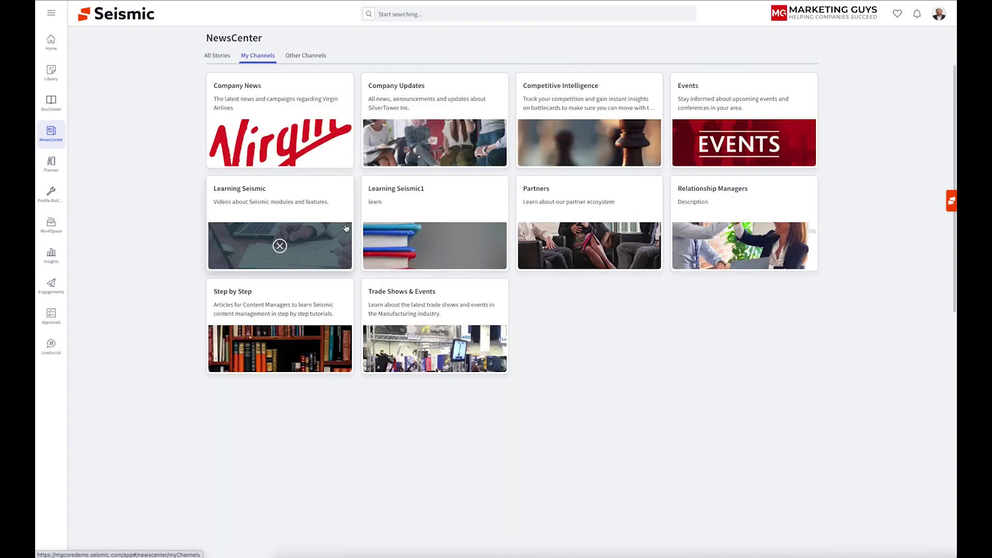
click(51, 164)
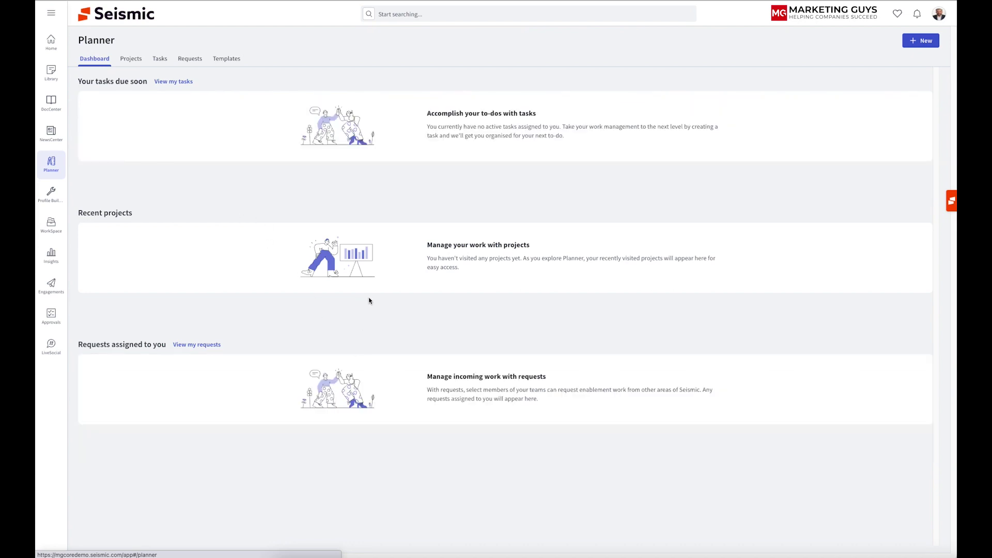
click(130, 59)
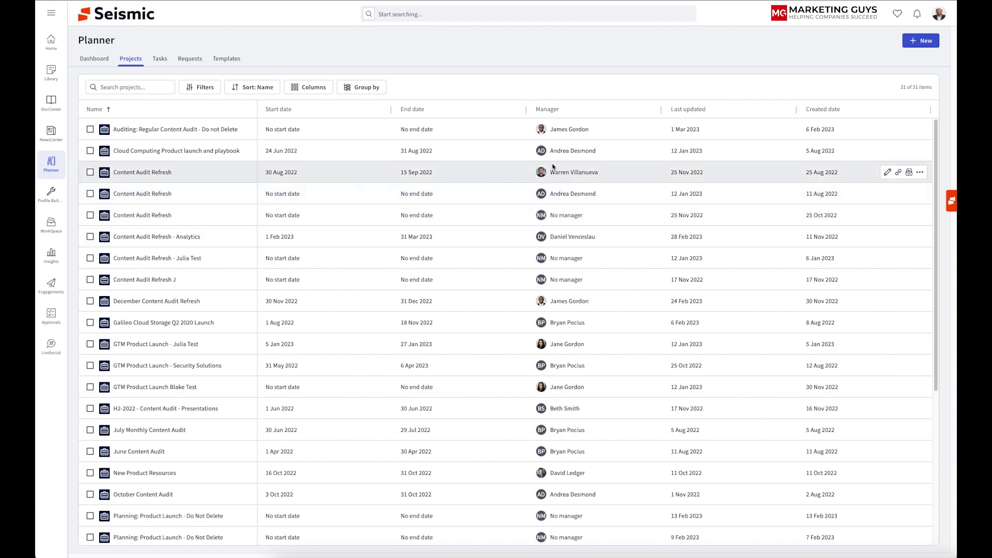
In Profile Builder, switch teamsites through .Software, Commercial and finally Consulting
click(54, 194)
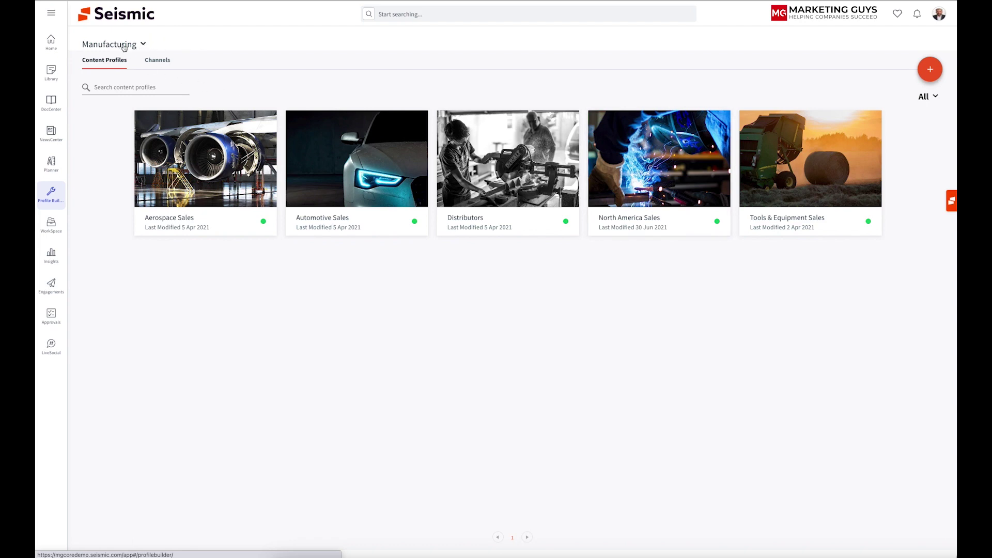
click(143, 45)
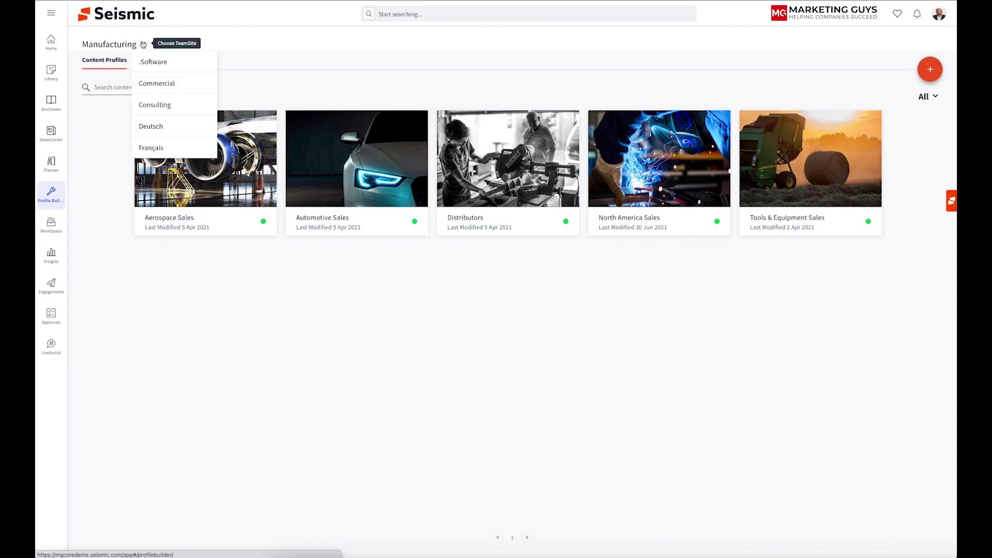
click(155, 65)
click(144, 45)
click(135, 83)
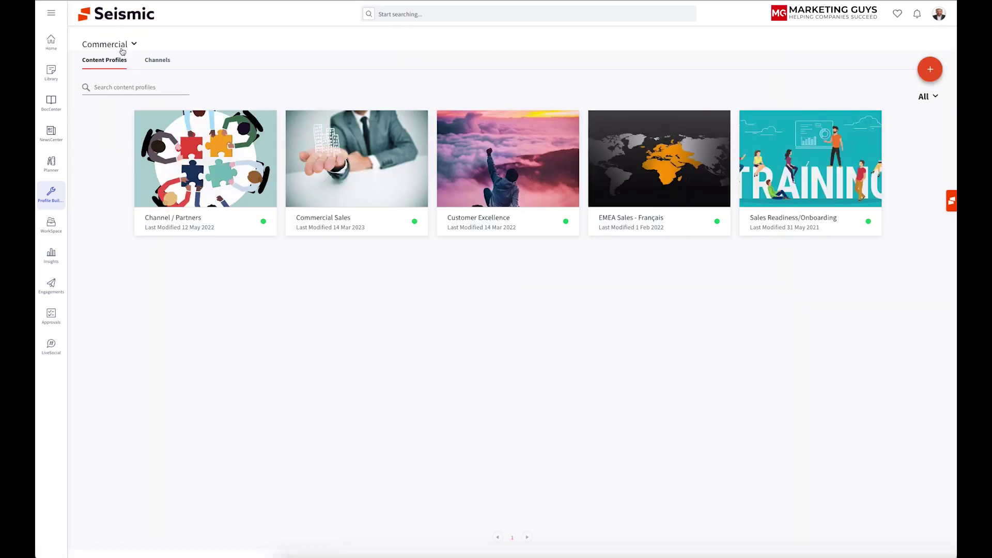
click(143, 45)
click(139, 105)
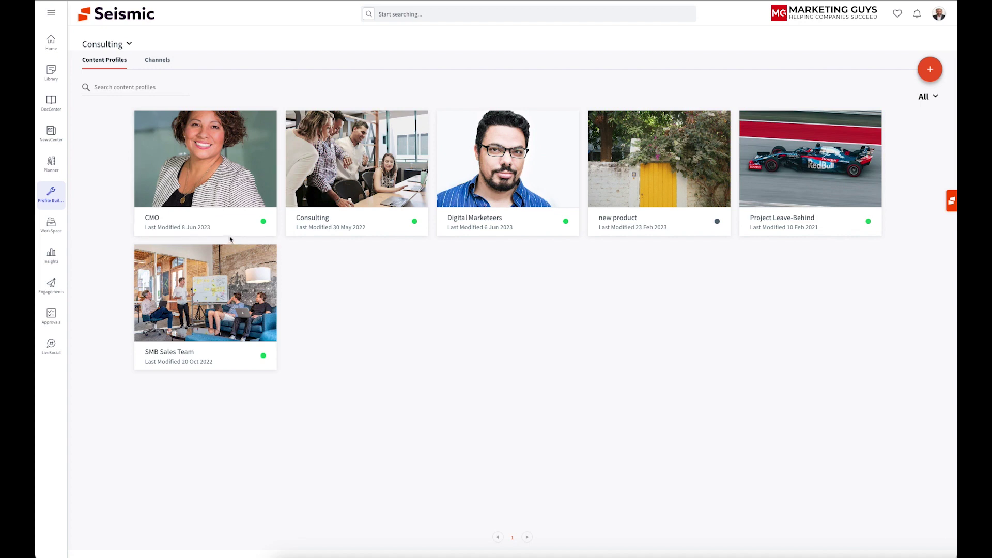
Open the Sales Content folder in WorkSpace and expand the navigation to show Insights options
click(53, 228)
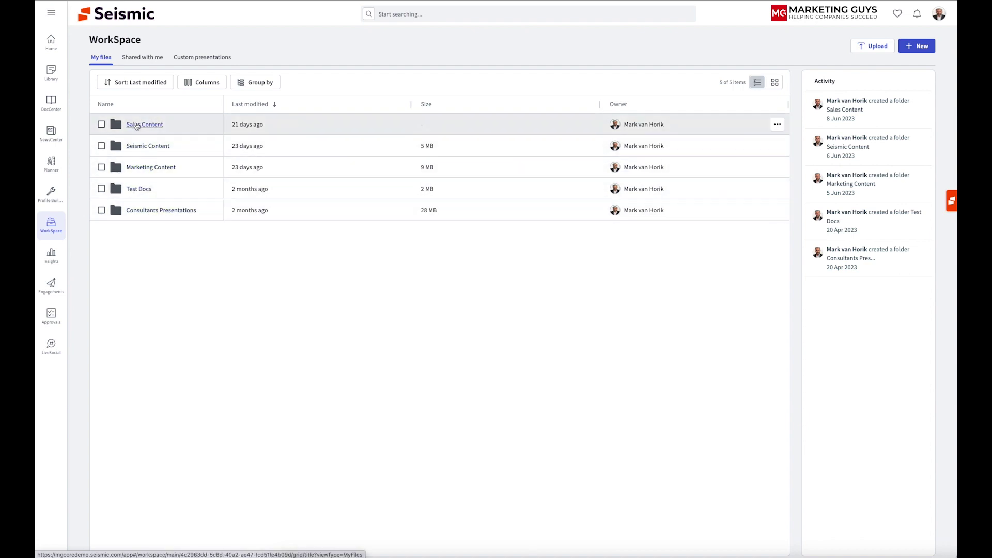
click(139, 126)
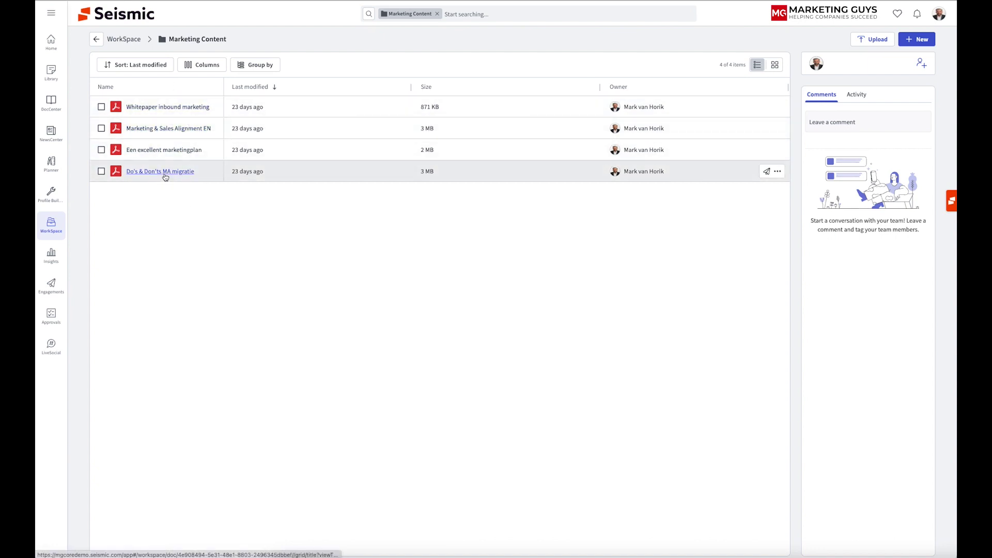
click(67, 259)
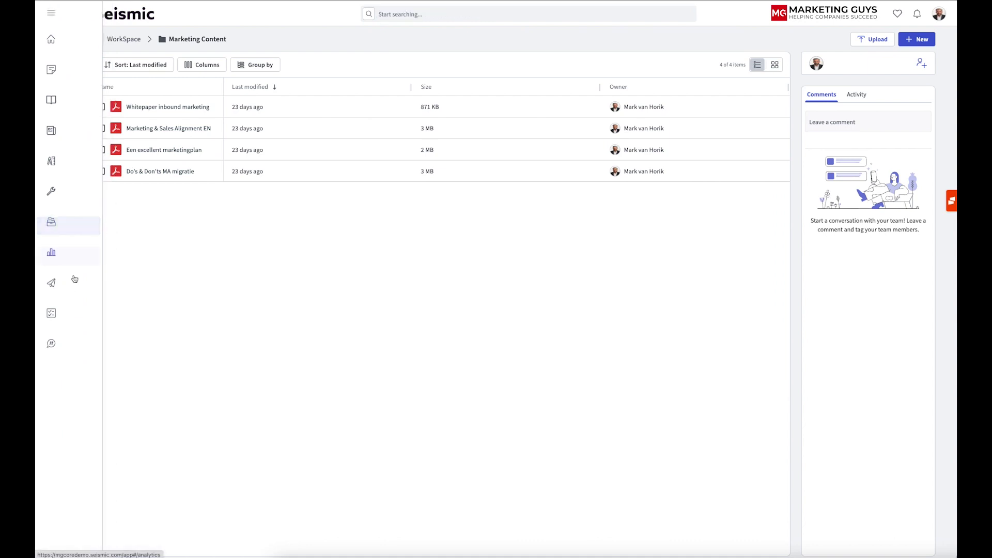
Look at the Engagement Centre and the Approvals list, then go to LiveSocial
click(61, 295)
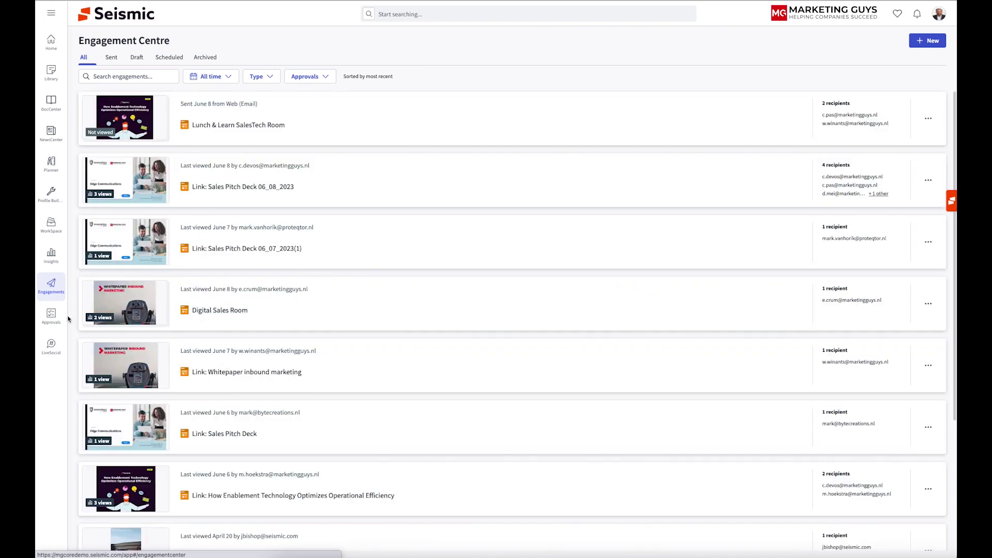
click(52, 316)
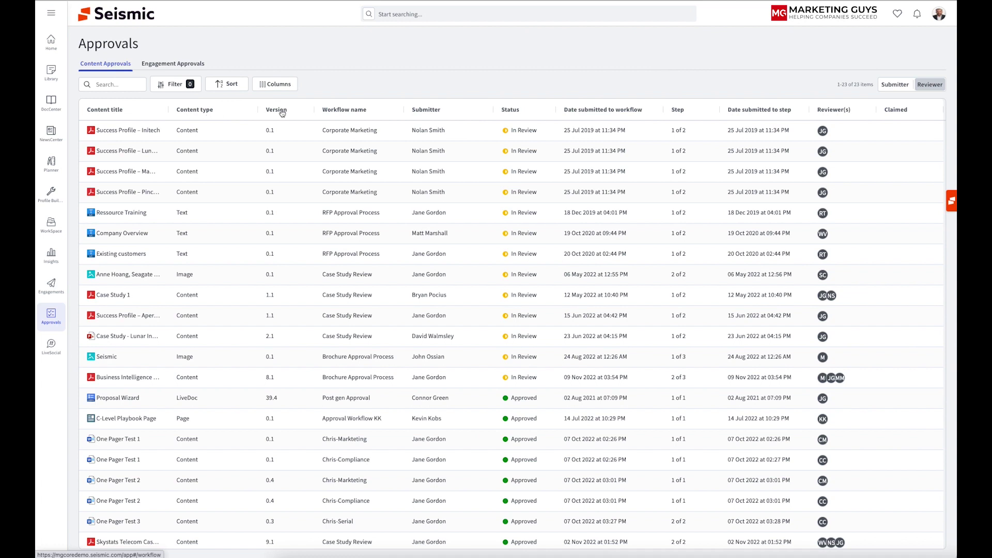
click(52, 346)
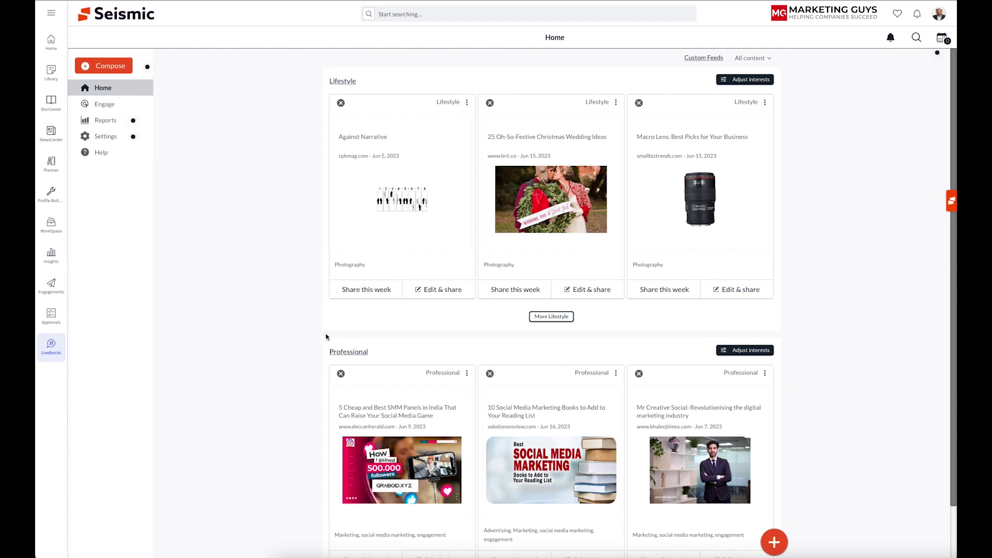
Reorder the navigation so NewsCenter sits second, above Library, save it, and return Home
click(51, 13)
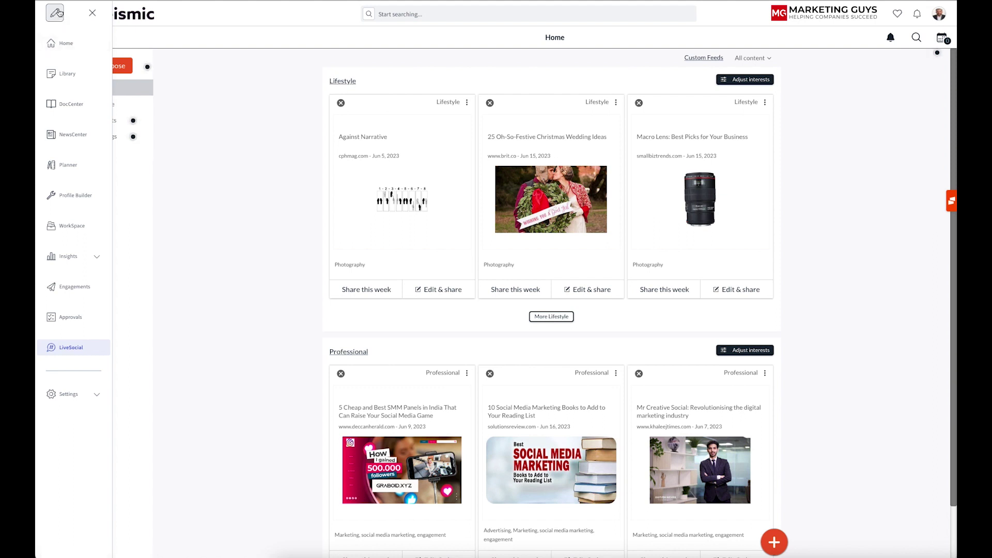
click(55, 14)
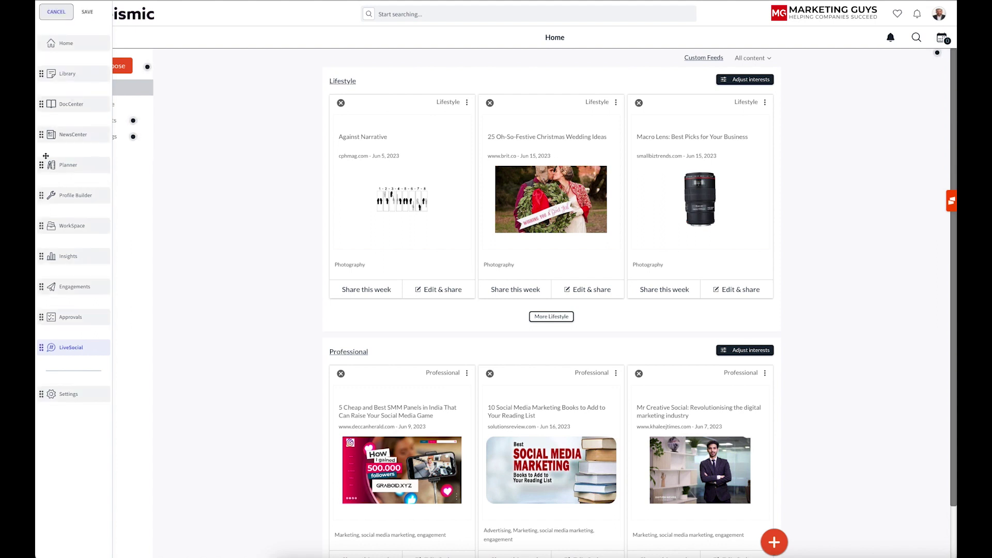
drag(51, 136, 58, 81)
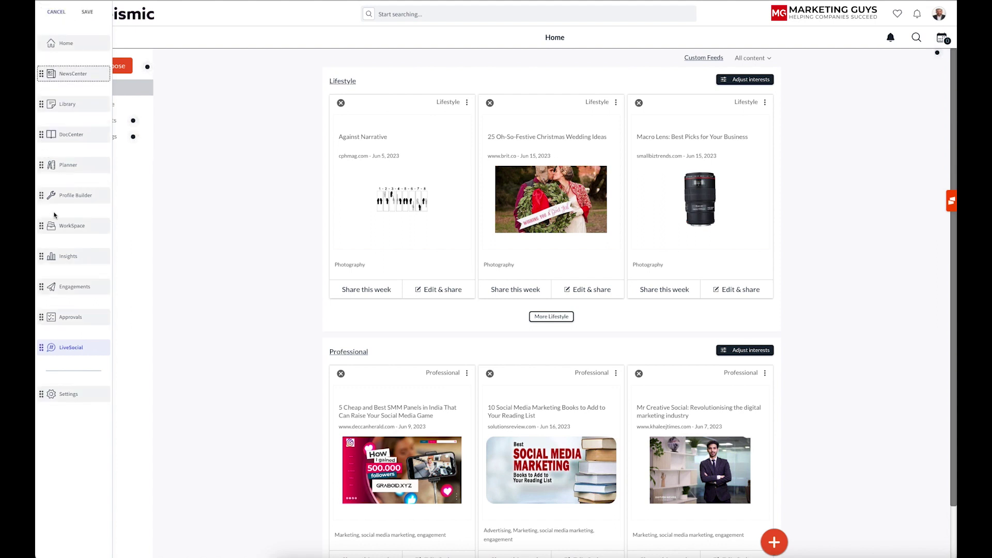
click(88, 11)
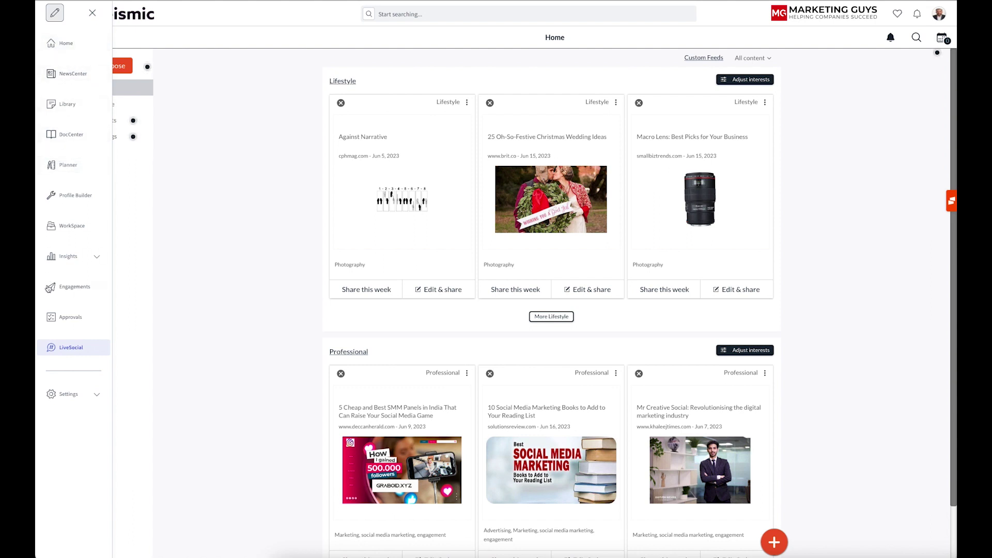
click(50, 45)
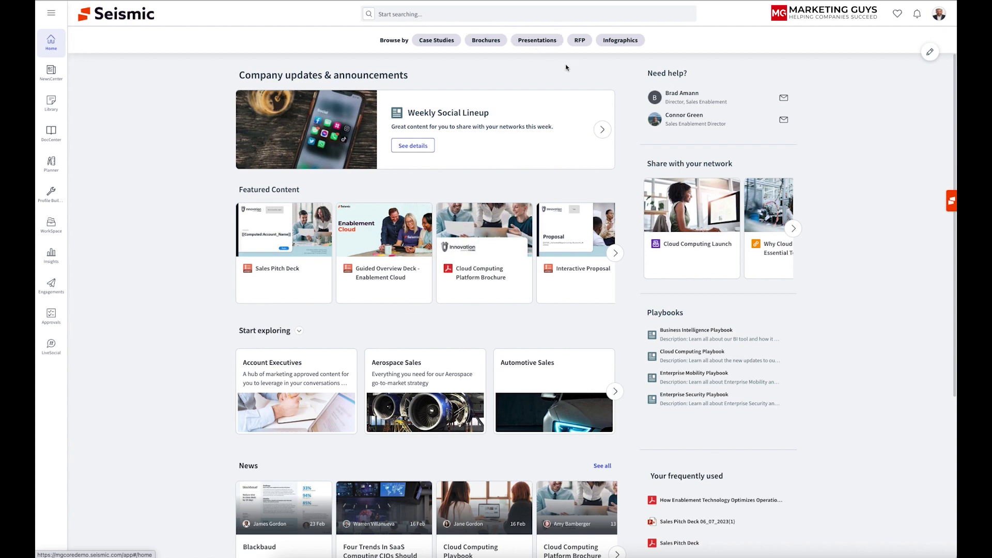
Search Seismic for 'sales' content
click(416, 13)
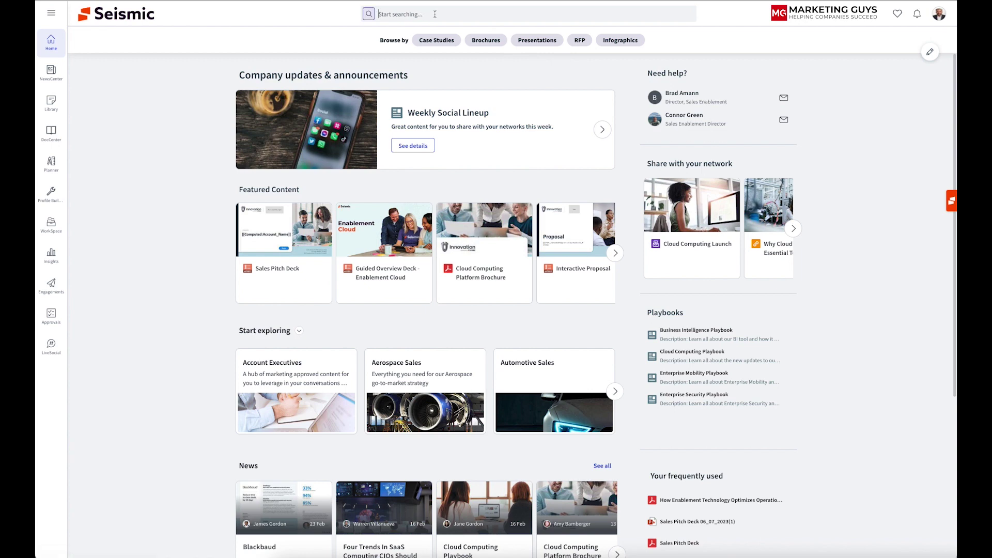
text(sales)
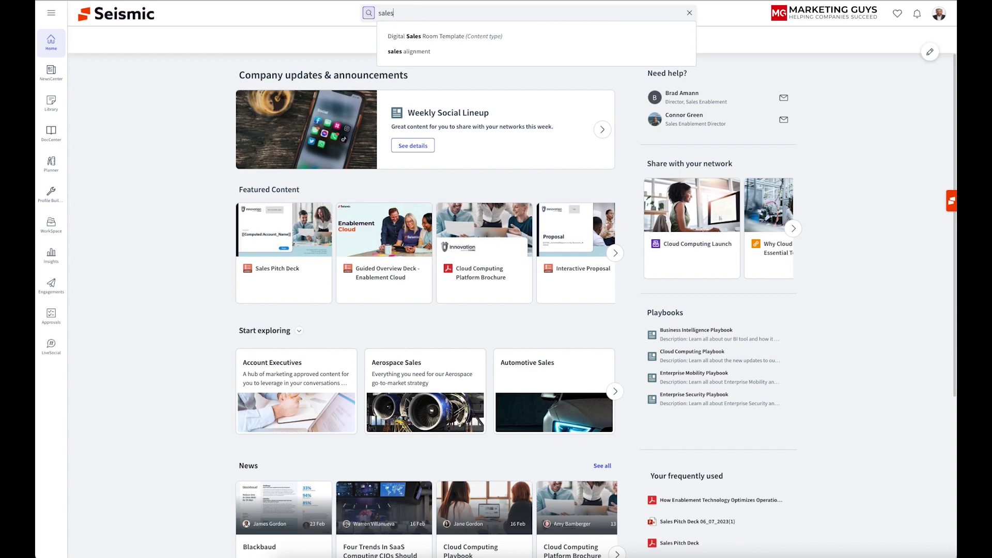
key(Return)
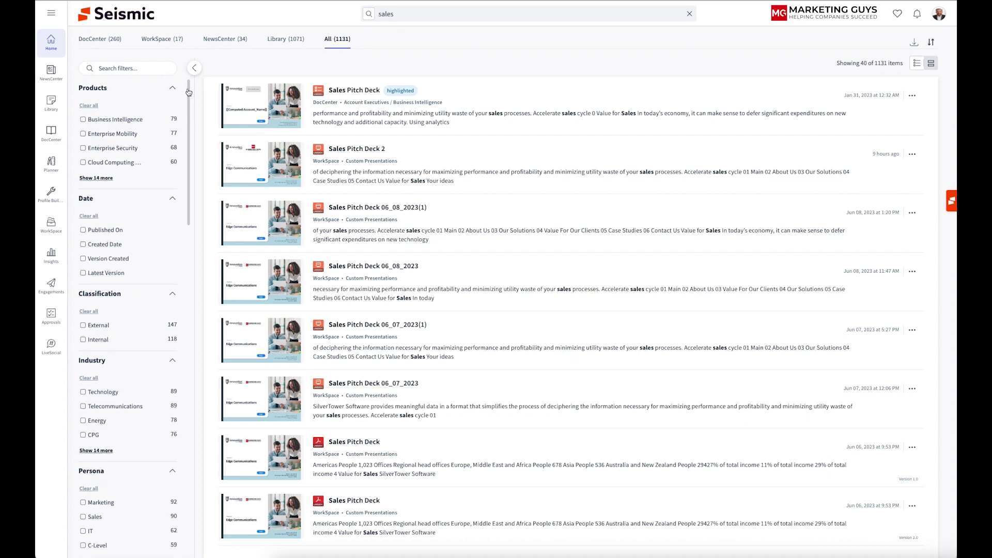
Filter the results to Technology industry, IT persona and the Presentation & Demo stage
drag(189, 92, 182, 152)
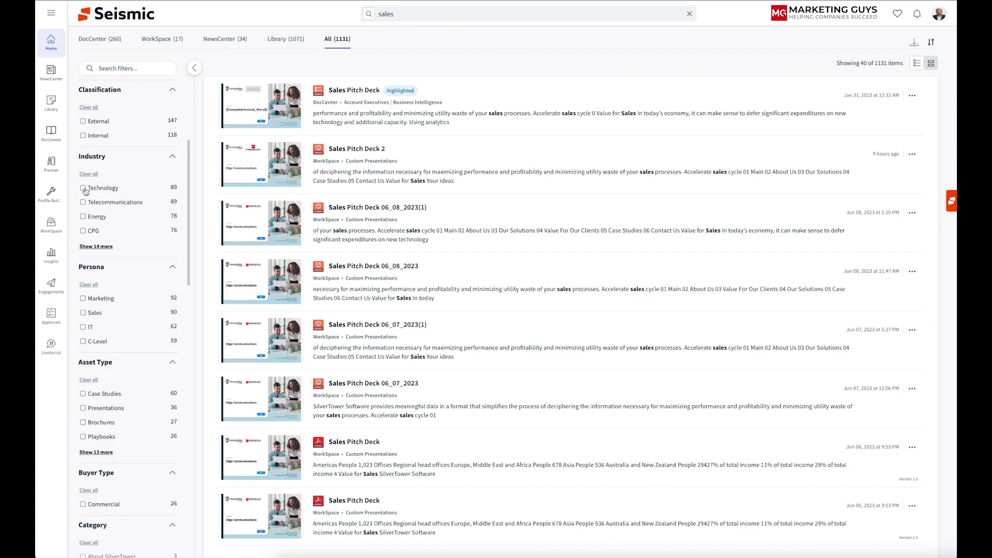
click(83, 189)
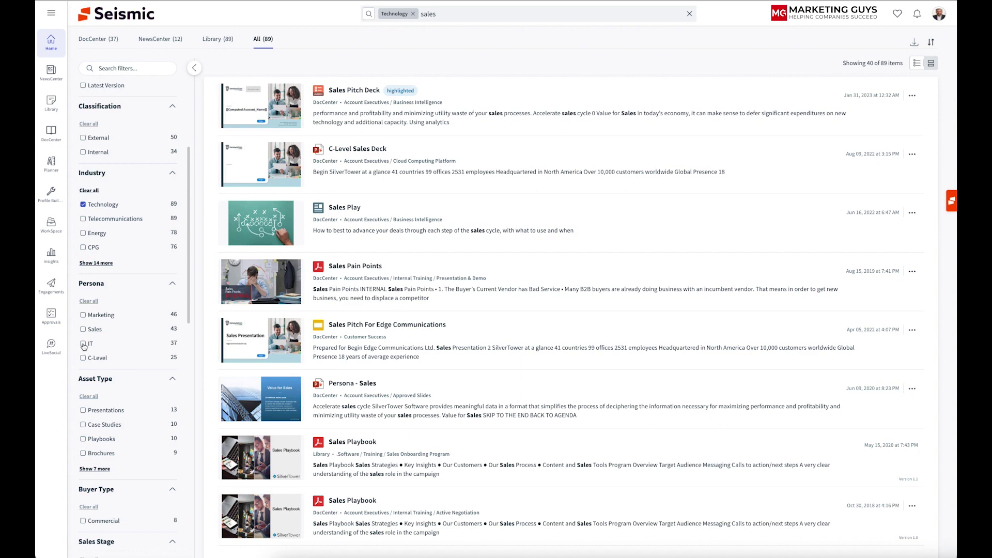
click(85, 345)
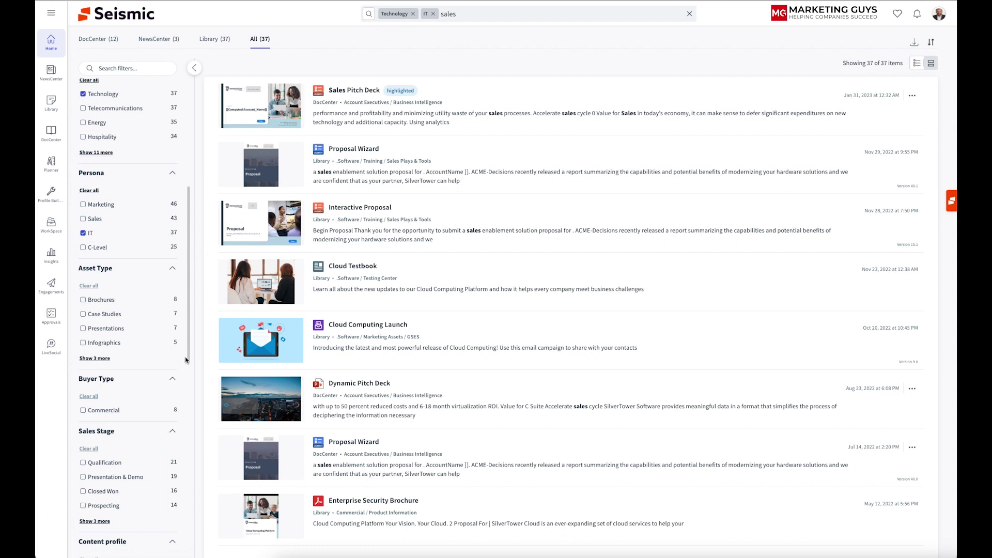
drag(185, 359, 189, 412)
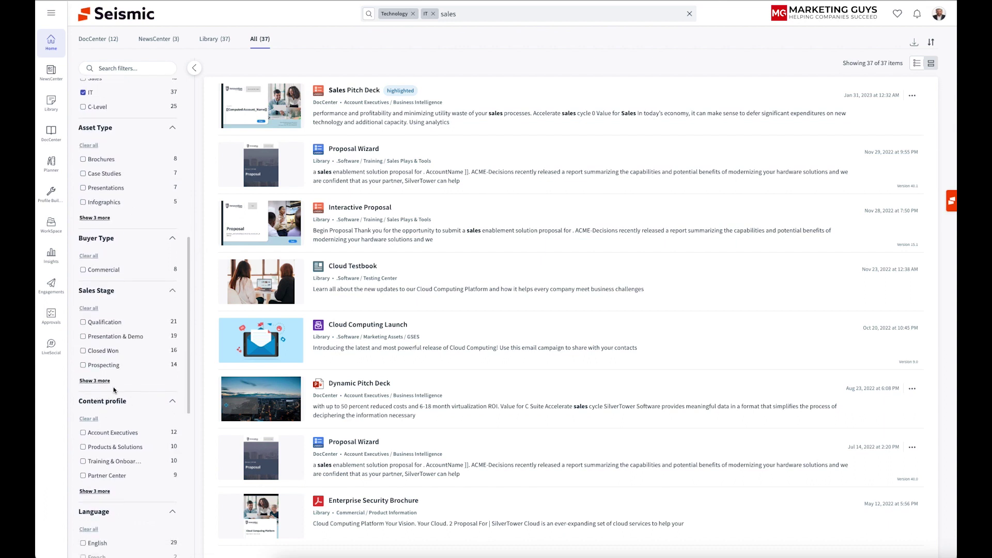
click(83, 338)
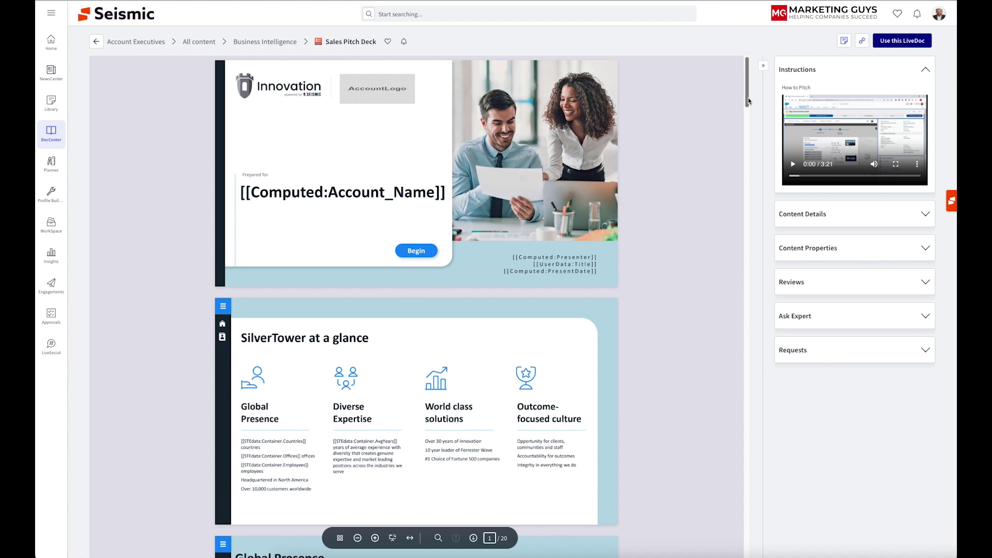
Scroll through the Sales Pitch Deck's 20 slides, then back toward the top
scroll(749, 98, down, 1)
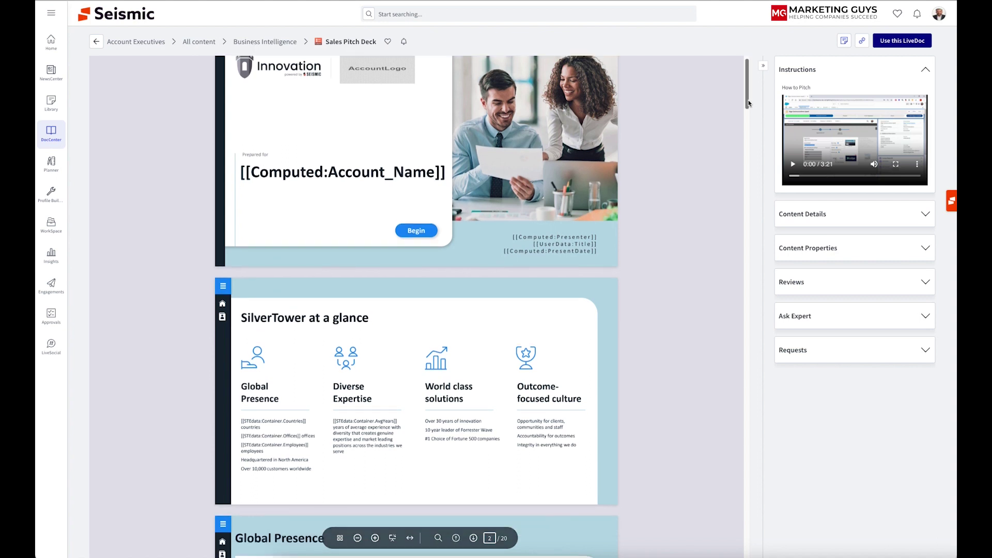
scroll(749, 100, up, 1)
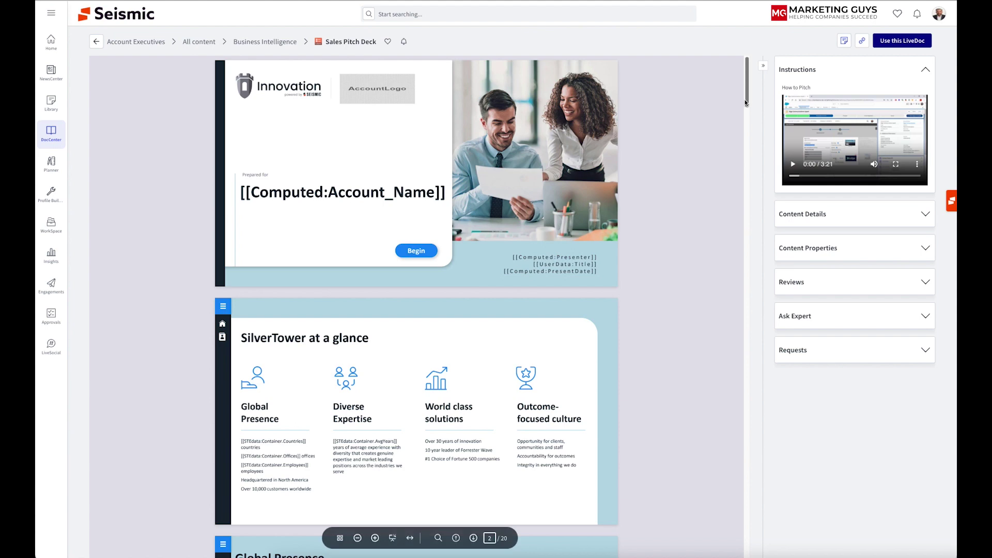
scroll(739, 98, down, 1)
scroll(746, 92, up, 1)
scroll(753, 83, down, 12)
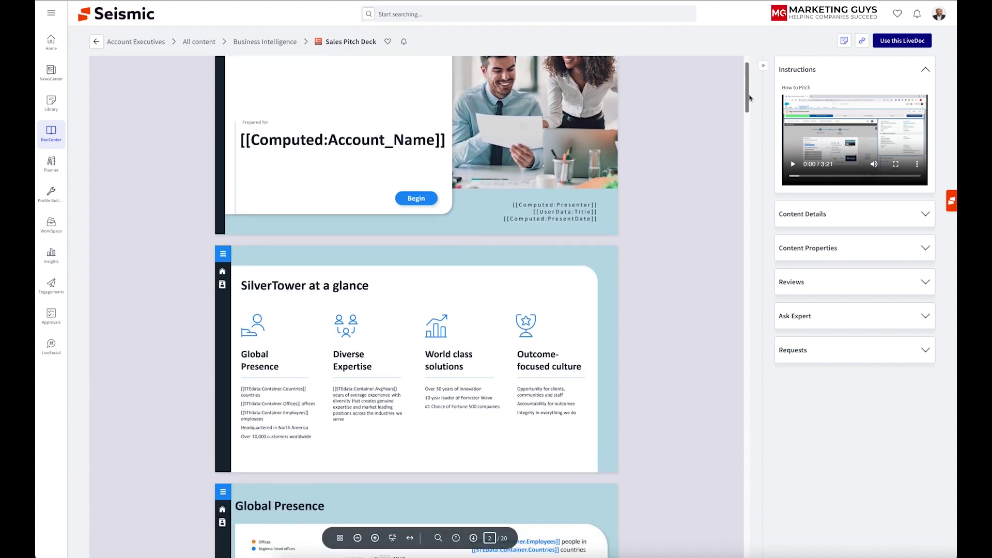
scroll(710, 169, down, 15)
scroll(665, 286, down, 15)
scroll(603, 445, down, 3)
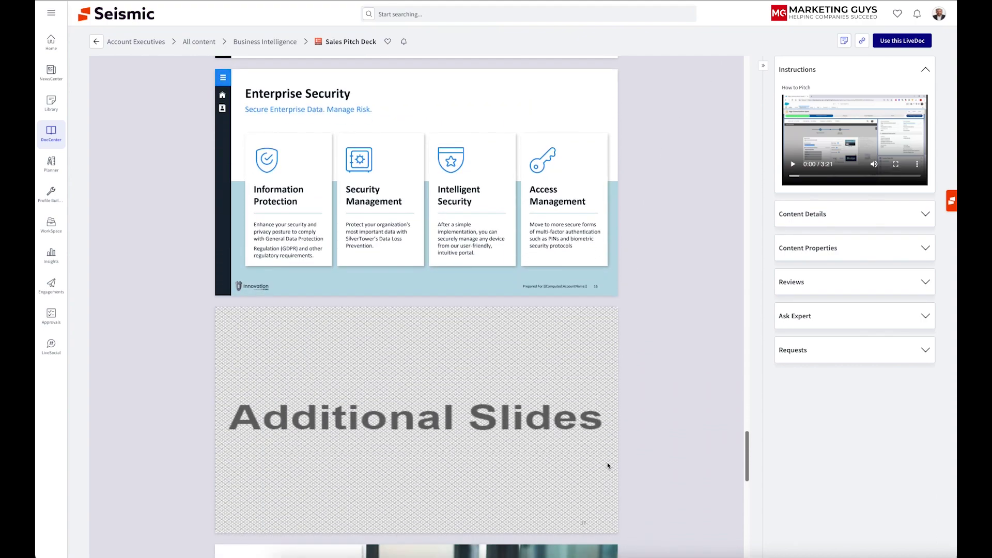
scroll(607, 465, up, 20)
scroll(613, 109, up, 4)
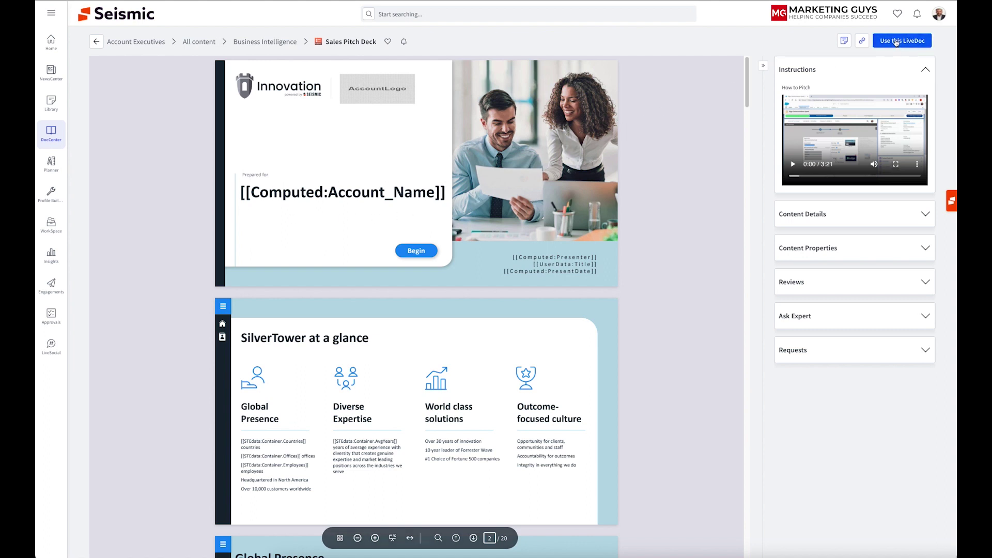
Choose 'Use this LiveDoc' for the Sales Pitch Deck and continue past the Google Drive prompt
click(897, 44)
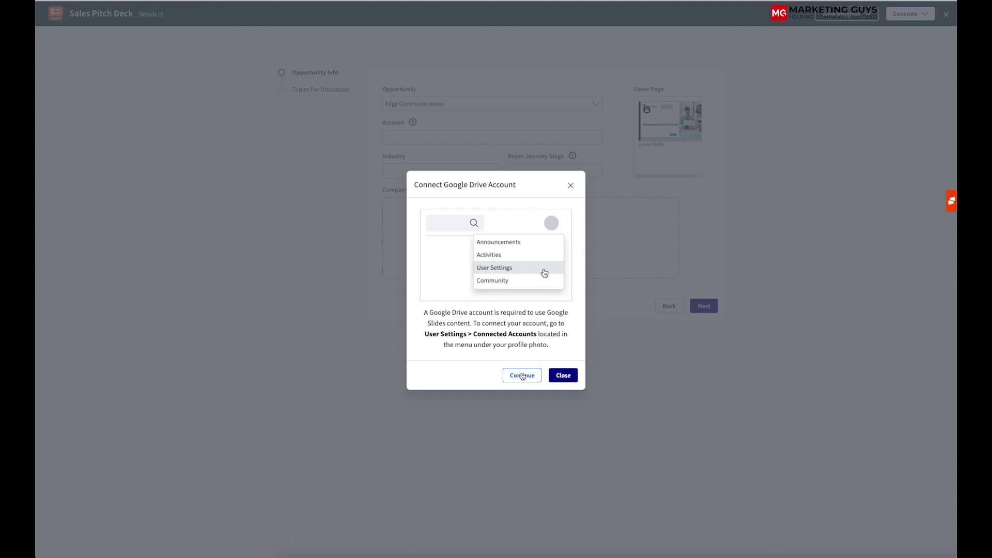
click(522, 376)
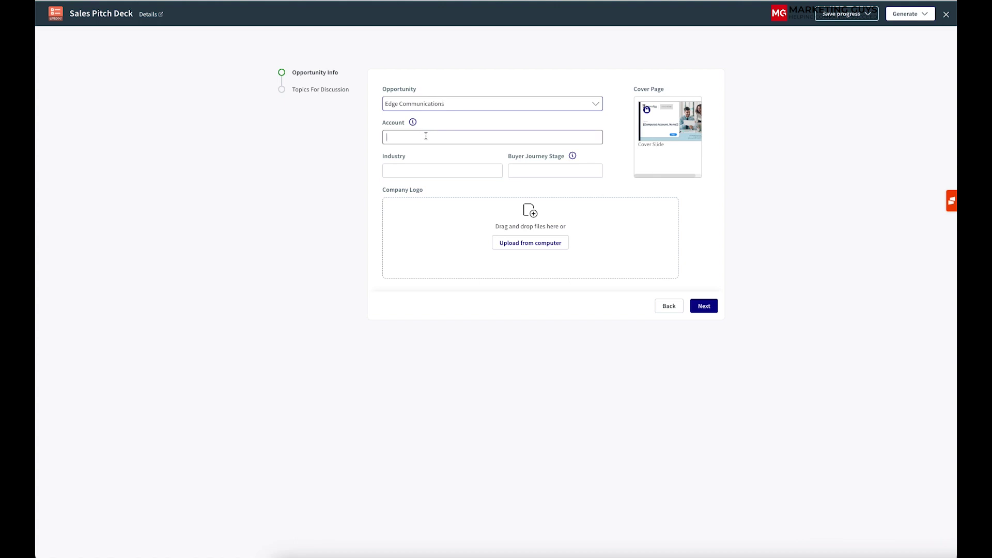
Fill the Account field with the copied opportunity name Edge Communications
drag(452, 104, 373, 103)
key(ctrl+c)
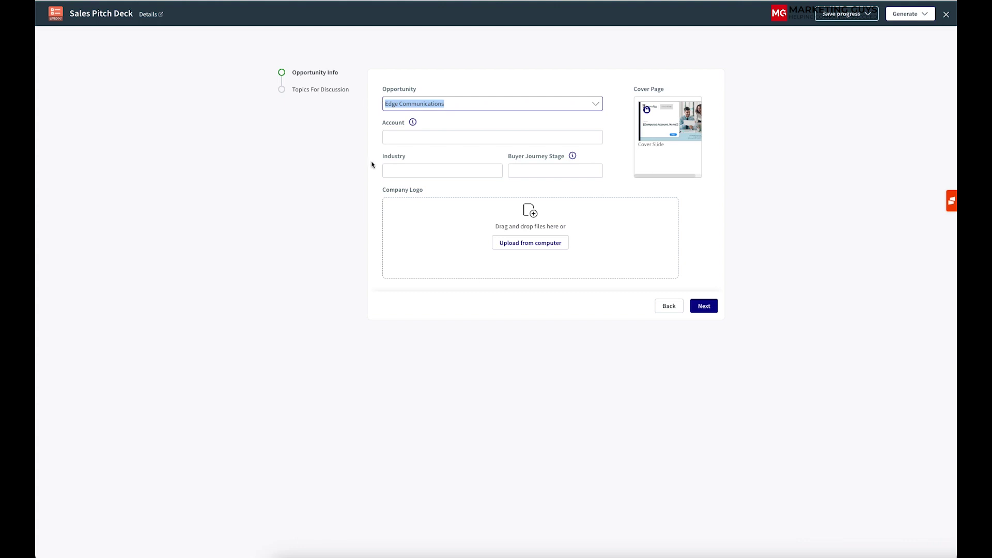
click(410, 137)
click(423, 135)
key(ctrl+v)
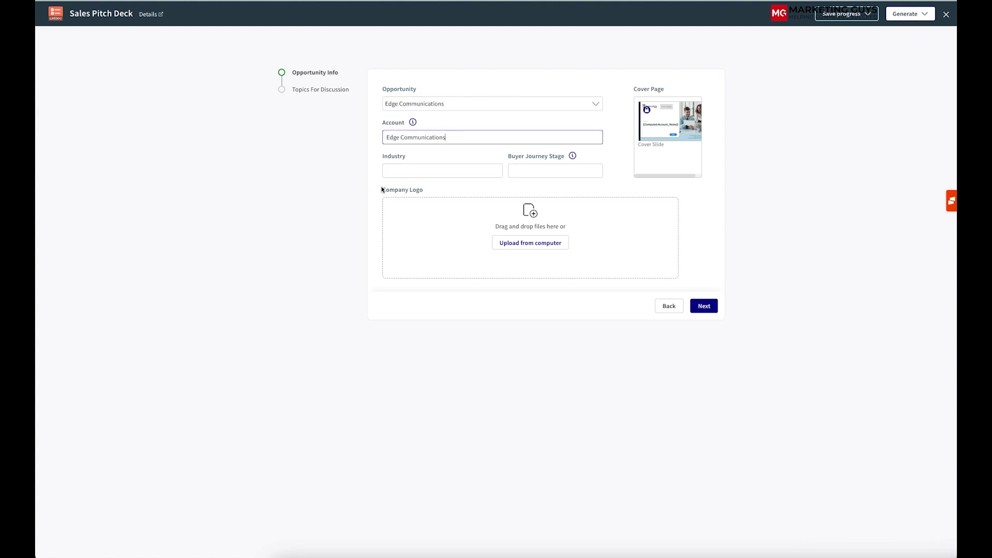
Set Industry to Manufacturing and Buyer Journey Stage to Qualification, and upload a company logo
click(412, 171)
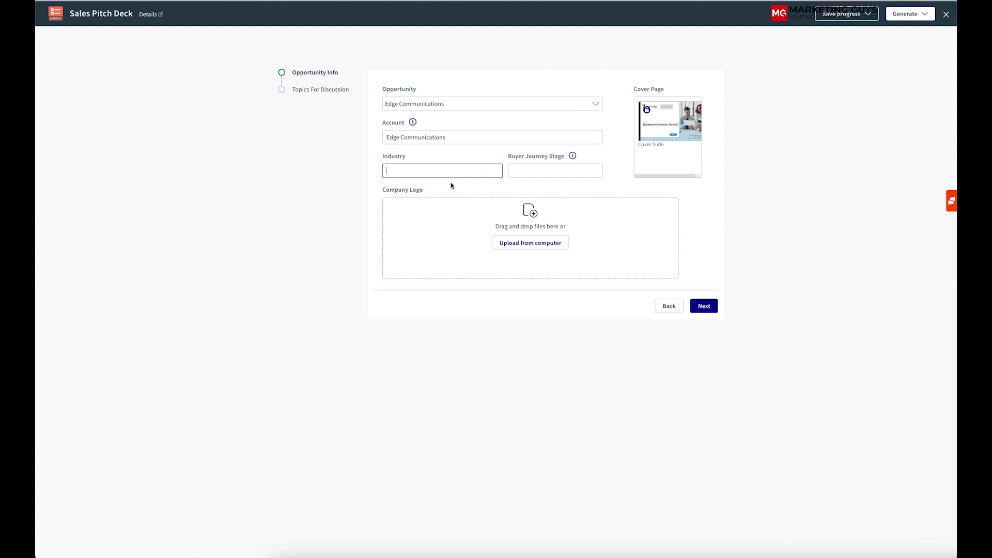
text(Manufacturing)
key(Tab)
text(Q)
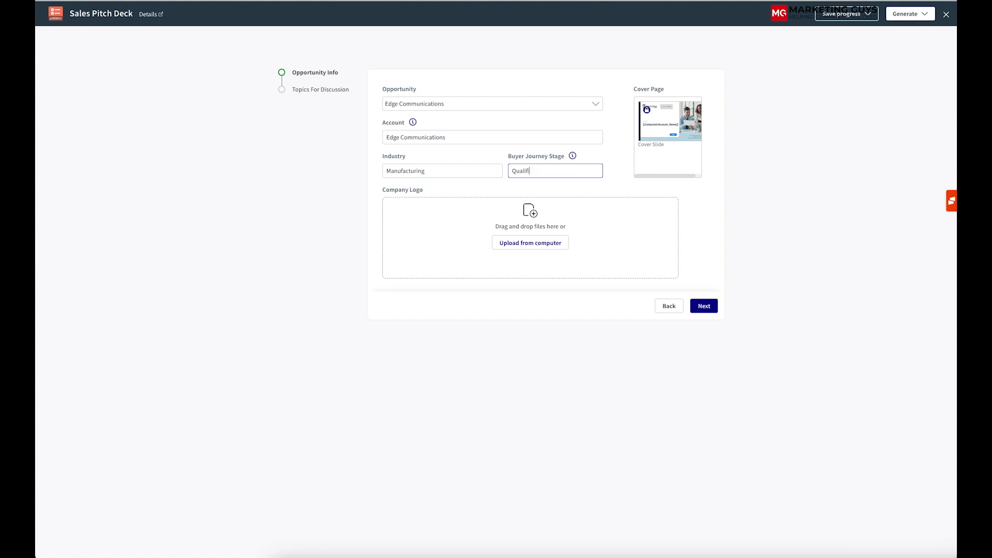
text(ualification)
click(520, 249)
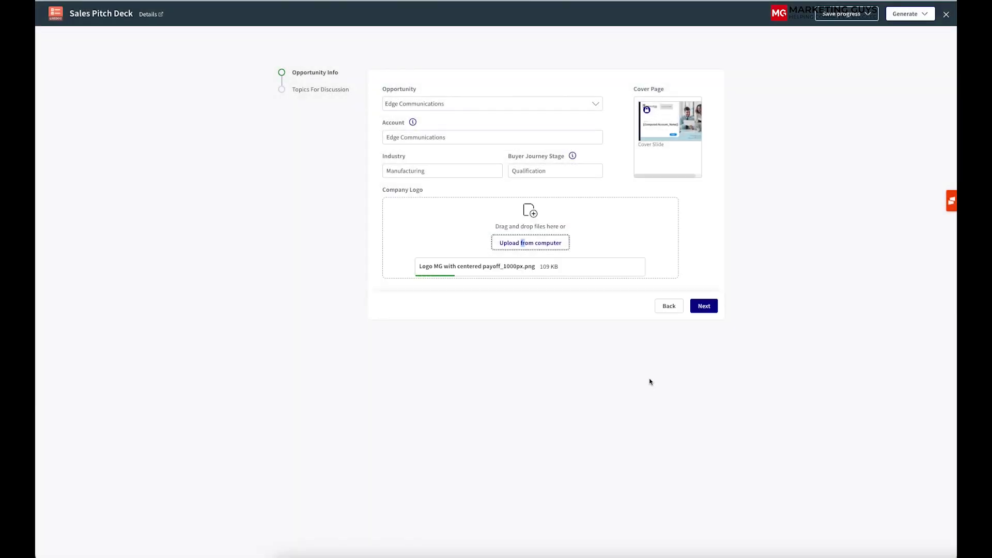
Include the Value for C-Level, Value for IT and Case Studies sections in the topics
click(704, 308)
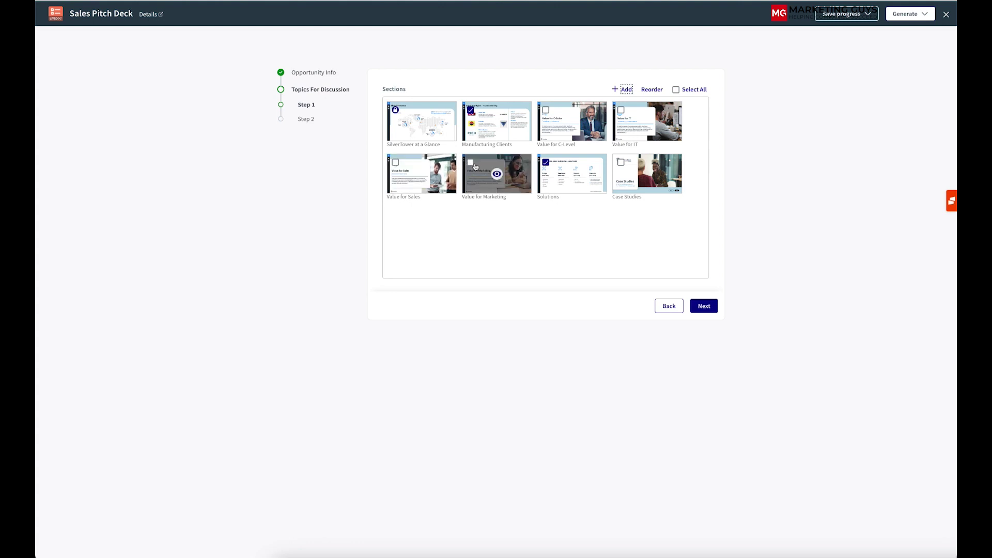
click(546, 111)
click(620, 110)
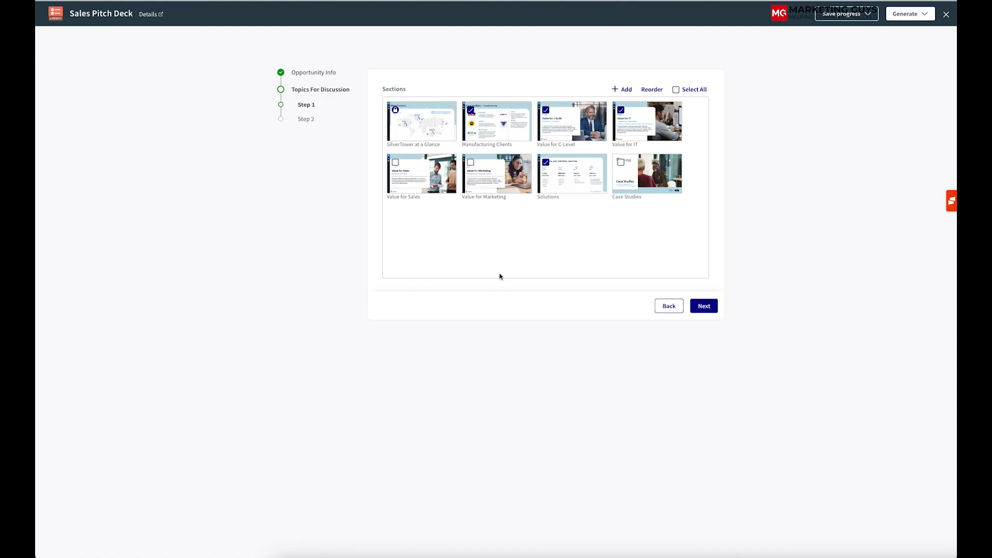
click(621, 165)
Reorder the sections so Solutions is second and Manufacturing Clients is last
click(652, 90)
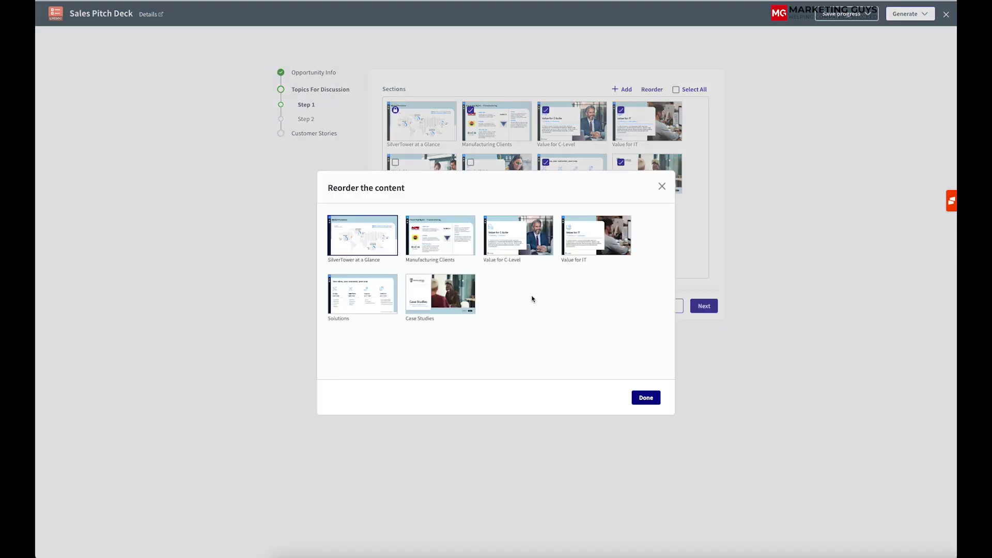
click(353, 299)
drag(353, 299, 427, 243)
drag(530, 235, 534, 234)
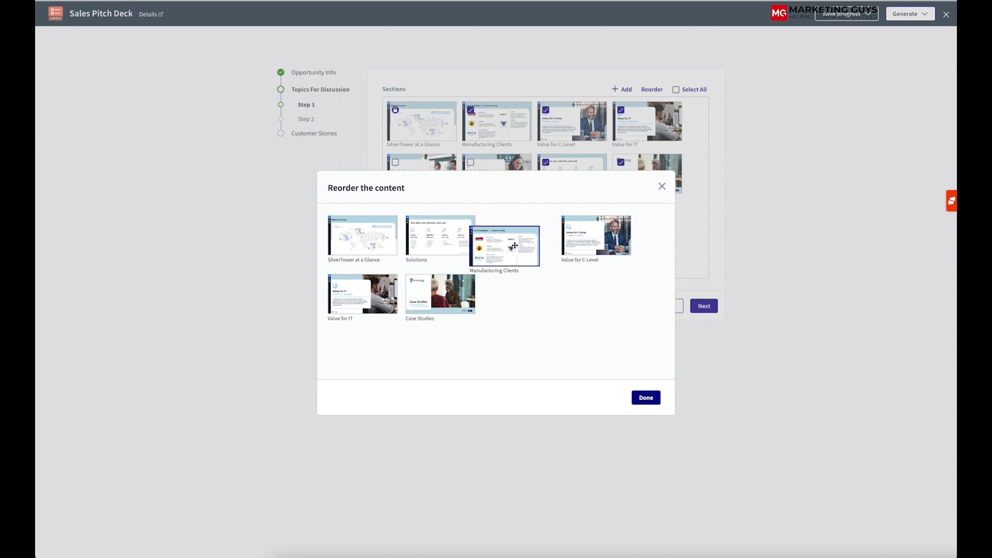
drag(512, 246, 455, 298)
click(646, 397)
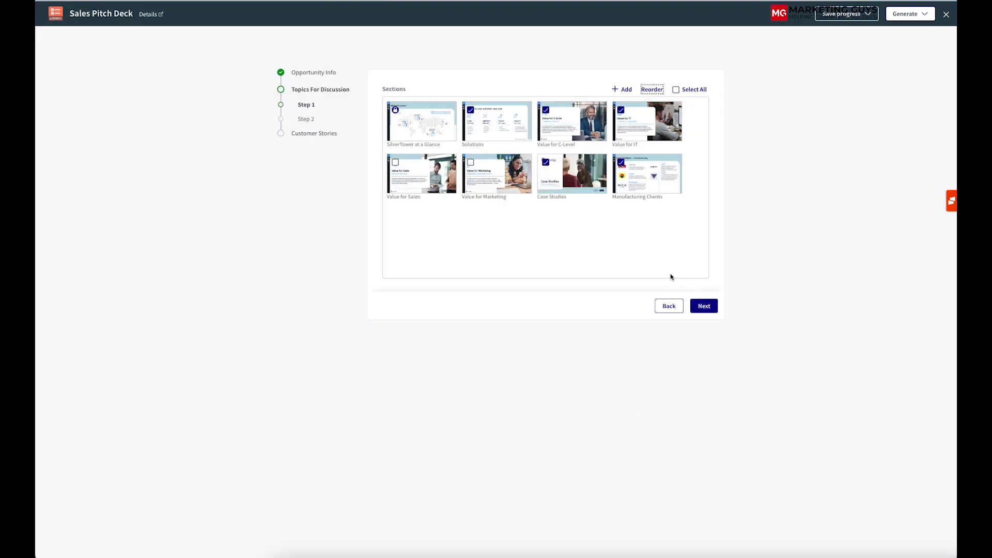
Reach Customer Stories and pick Cardiff Manufacturing and Duke Manufacturing as success stories
click(703, 308)
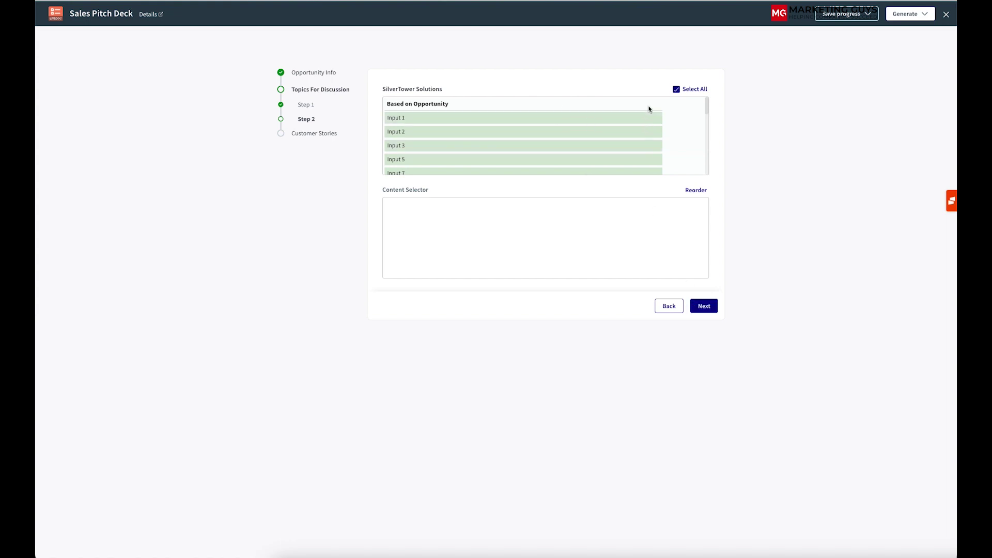
click(693, 312)
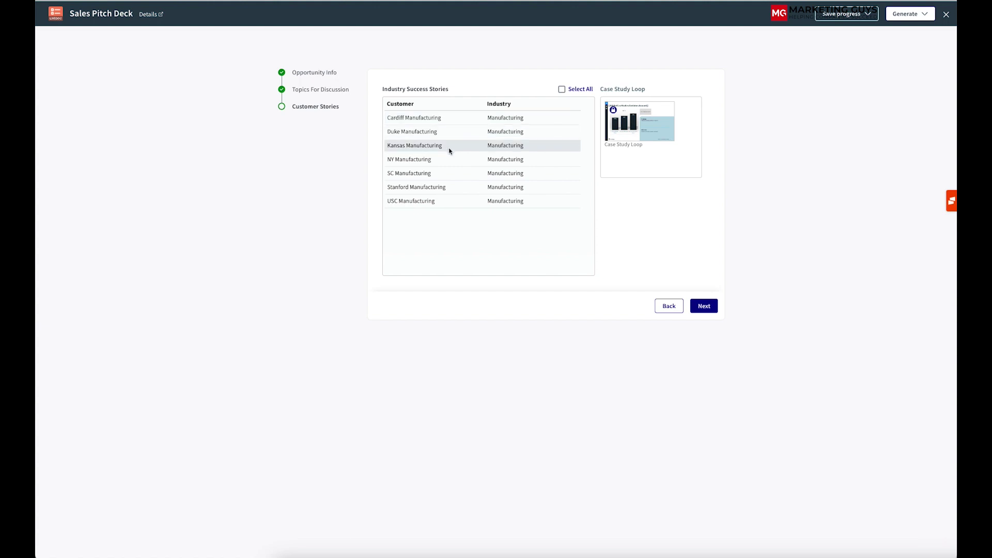
click(422, 119)
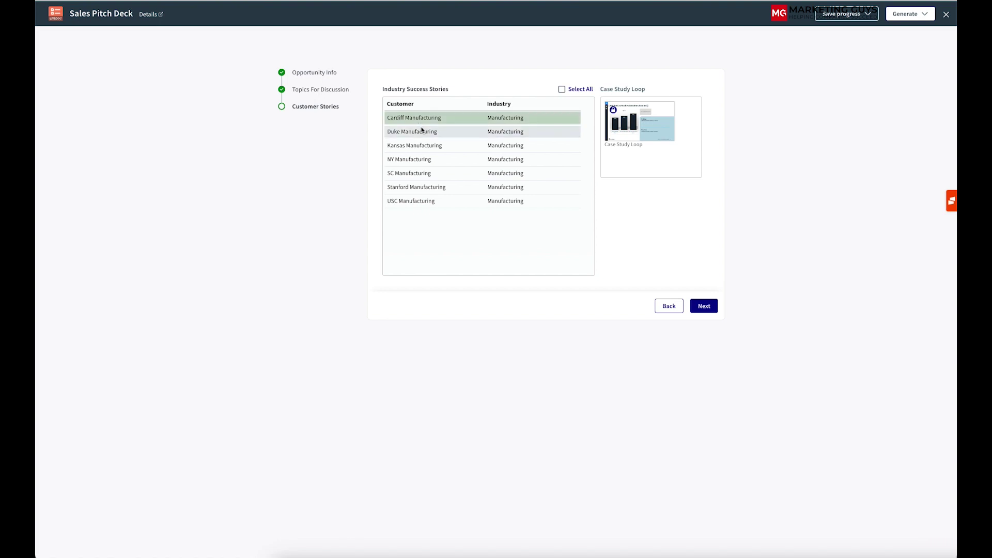
click(420, 131)
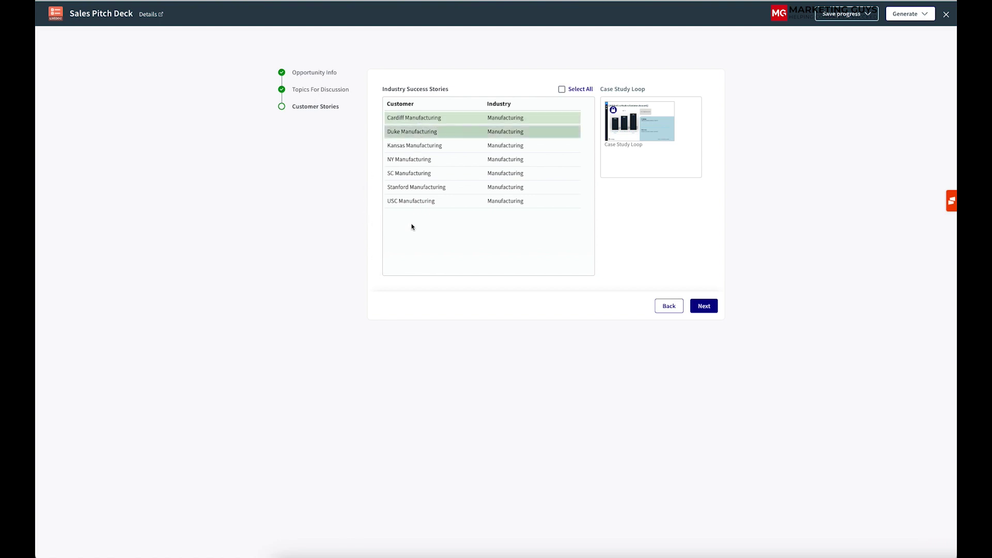
click(463, 118)
click(463, 119)
Replace the date placeholder so the deck is named Sales Pitch Deck 2023, ready to generate
click(701, 306)
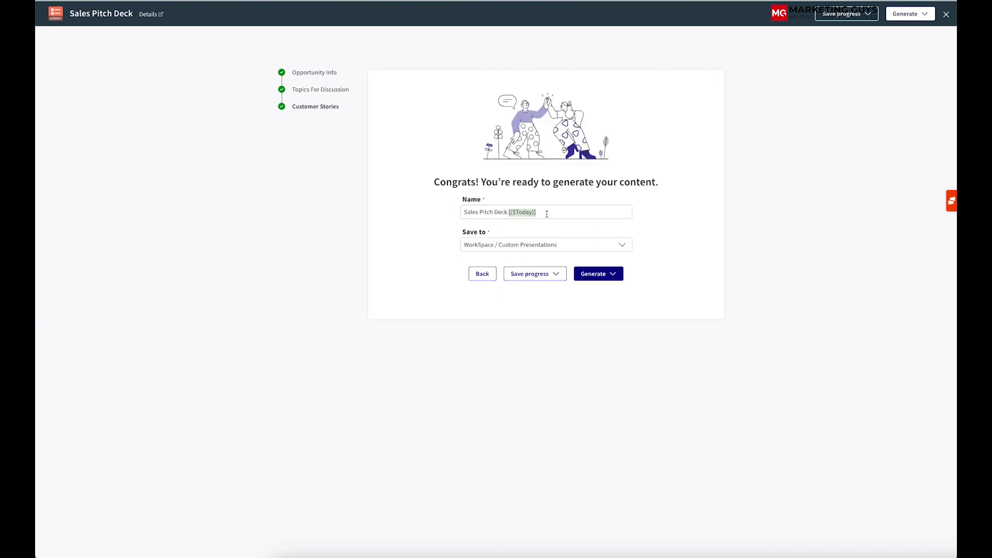
drag(538, 212, 510, 213)
text(2023)
click(596, 276)
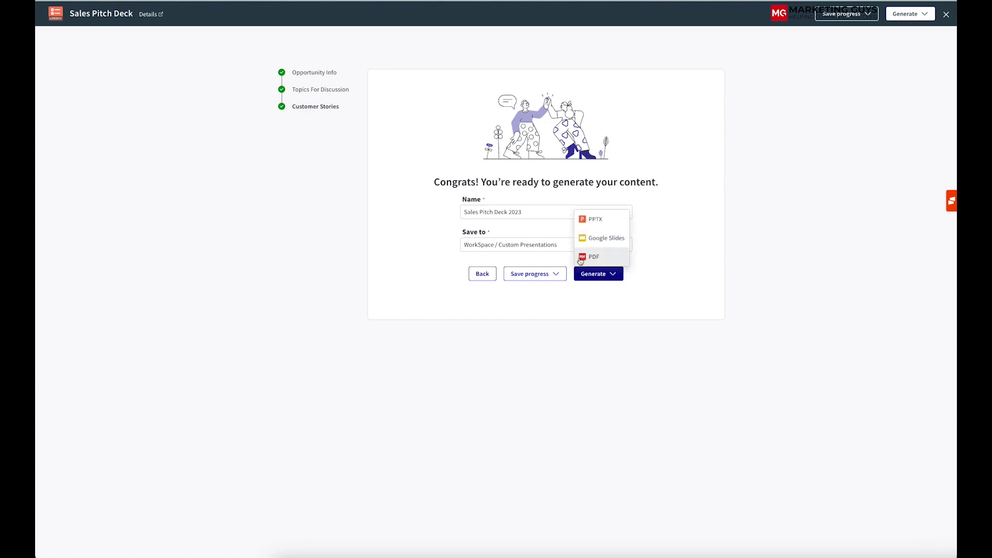
Generate Sales Pitch Deck 2023 as a PPTX and scroll through the resulting slides
click(597, 220)
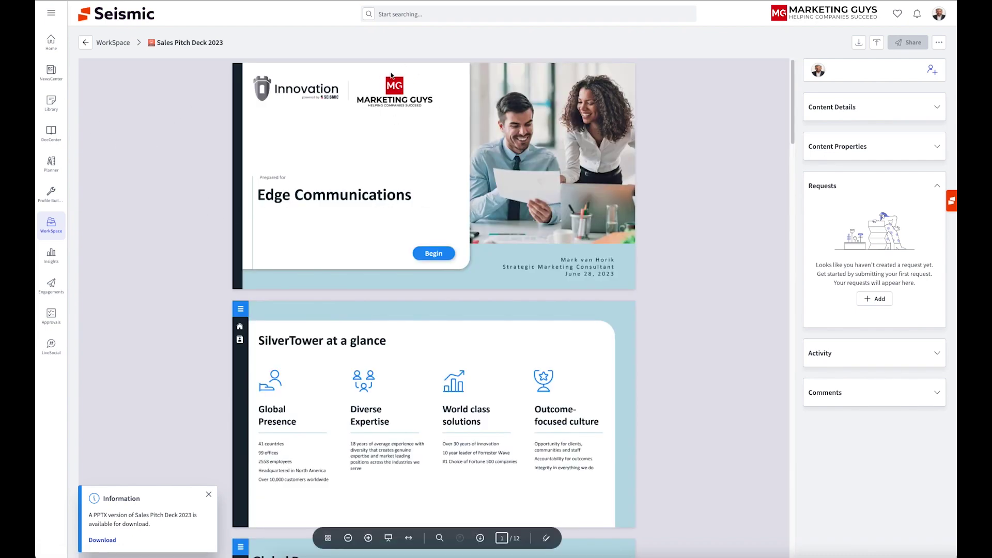
scroll(686, 131, down, 1)
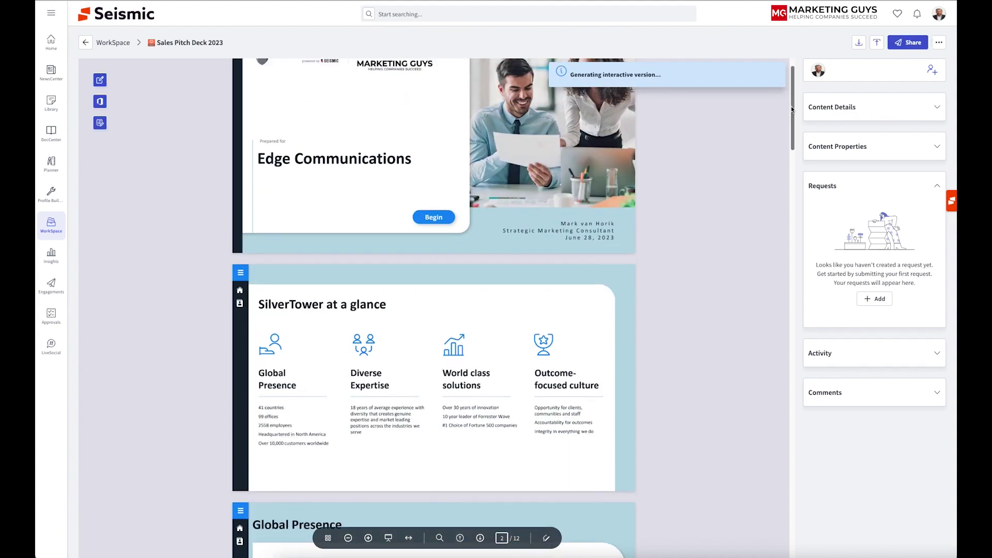
drag(790, 110, 671, 459)
scroll(671, 459, down, 3)
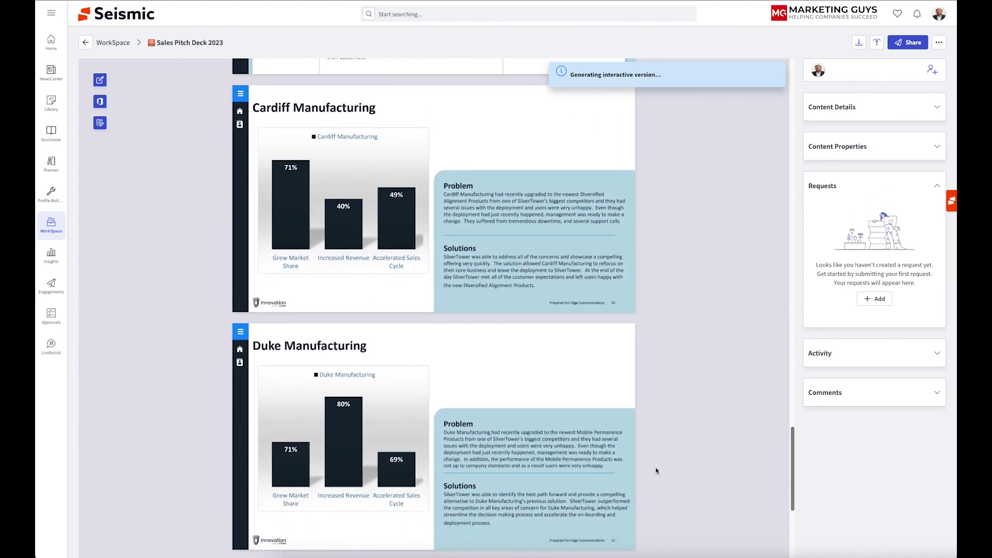
scroll(657, 471, down, 3)
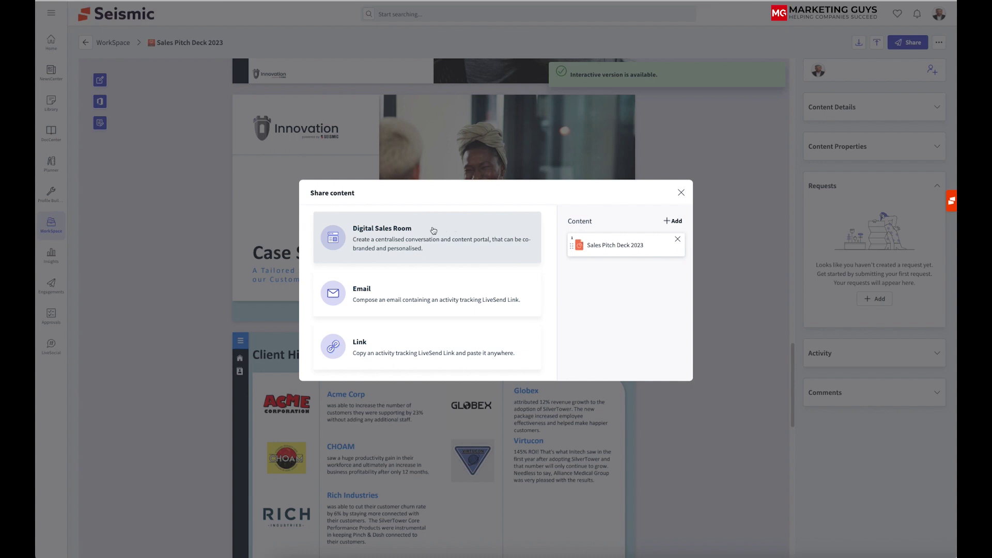
click(428, 236)
Start a tracked-link email of the deck and add two recent contacts as recipients
click(449, 297)
click(355, 174)
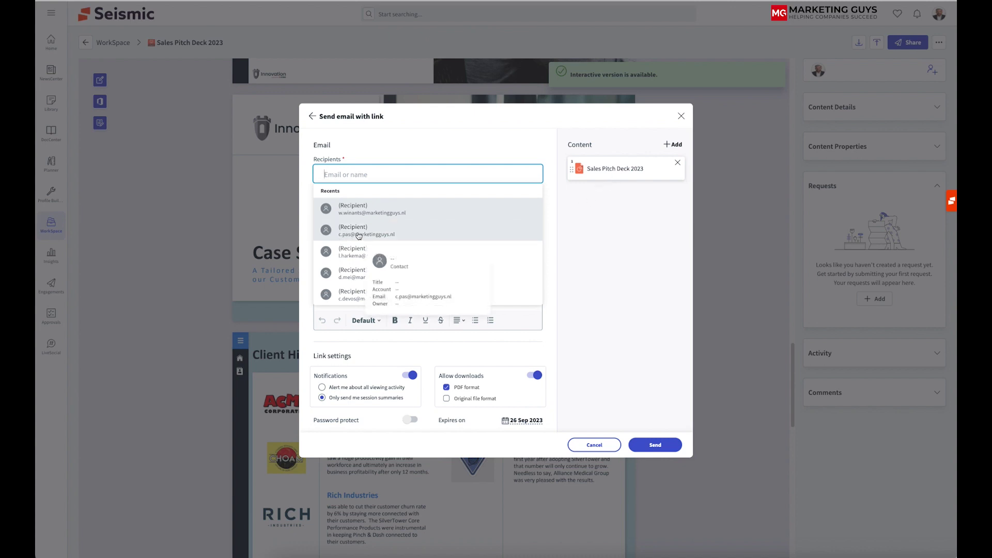
click(352, 233)
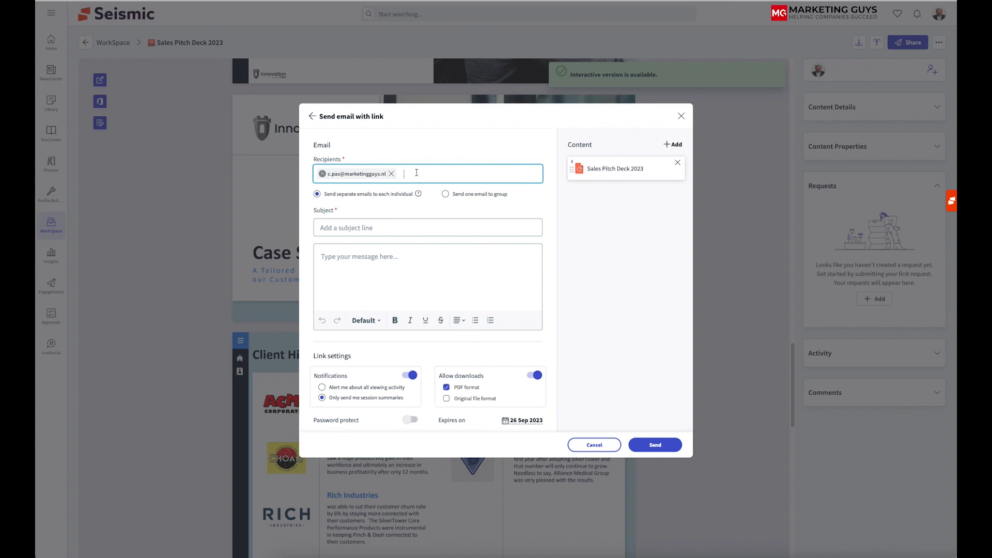
click(416, 173)
click(365, 213)
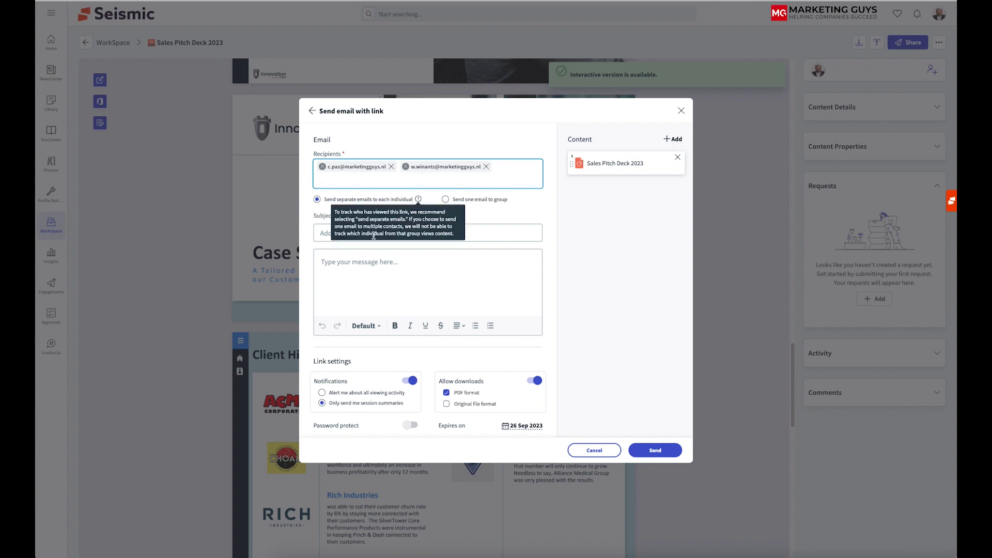
Enter subject 'Salles Pitch 2023', message 'Hi, Check this out!', and turn off Allow downloads
click(345, 229)
text(Salles Pitch 2023)
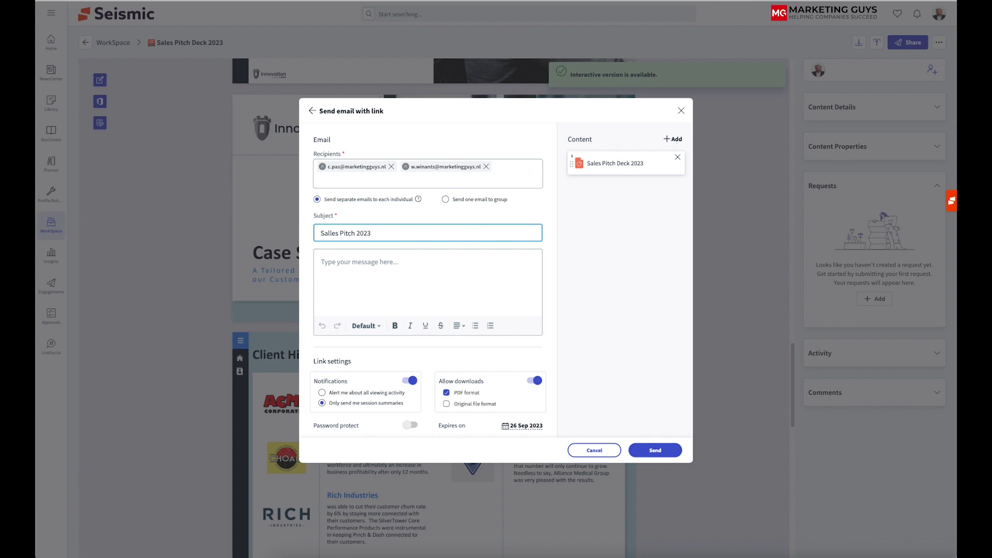
click(324, 261)
text(Hi)
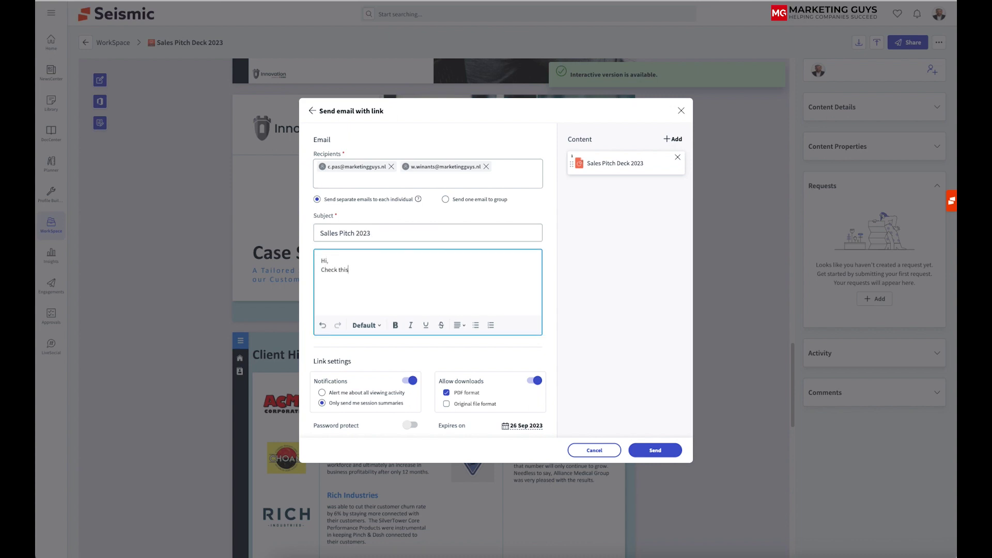
text(, Check this out!)
click(530, 382)
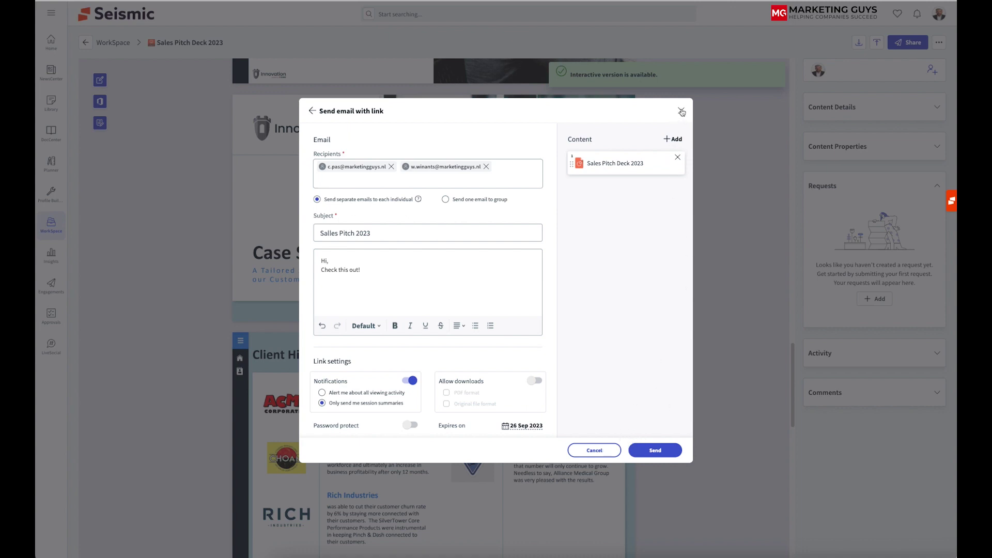
Close the email unsent and open the Sales Pitch Deck 06_08_2023 link in Engagements
click(682, 111)
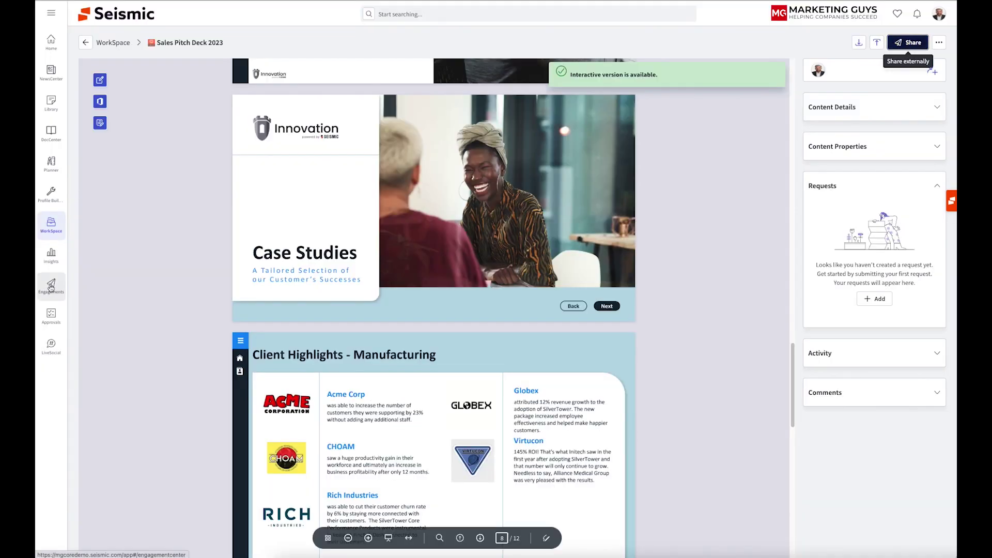
click(51, 286)
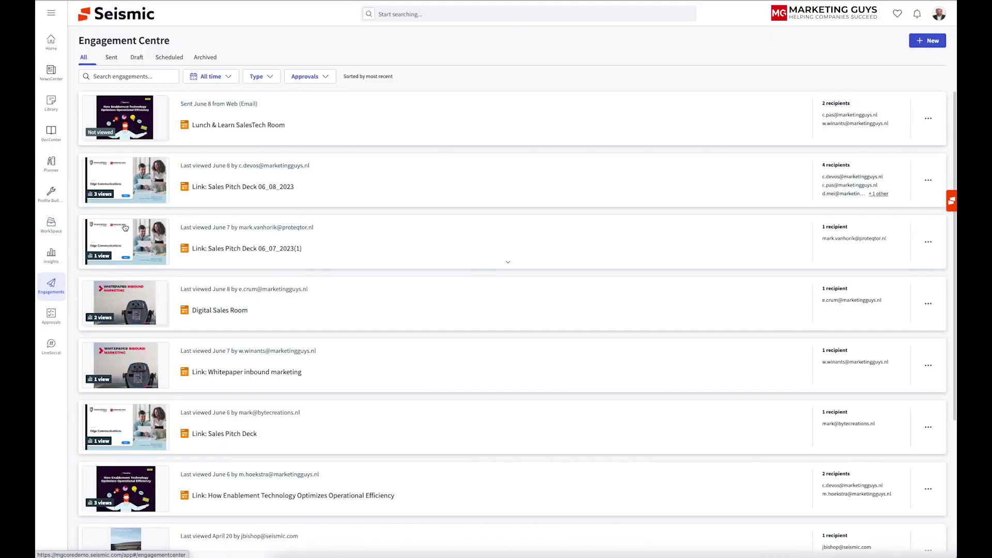
click(129, 188)
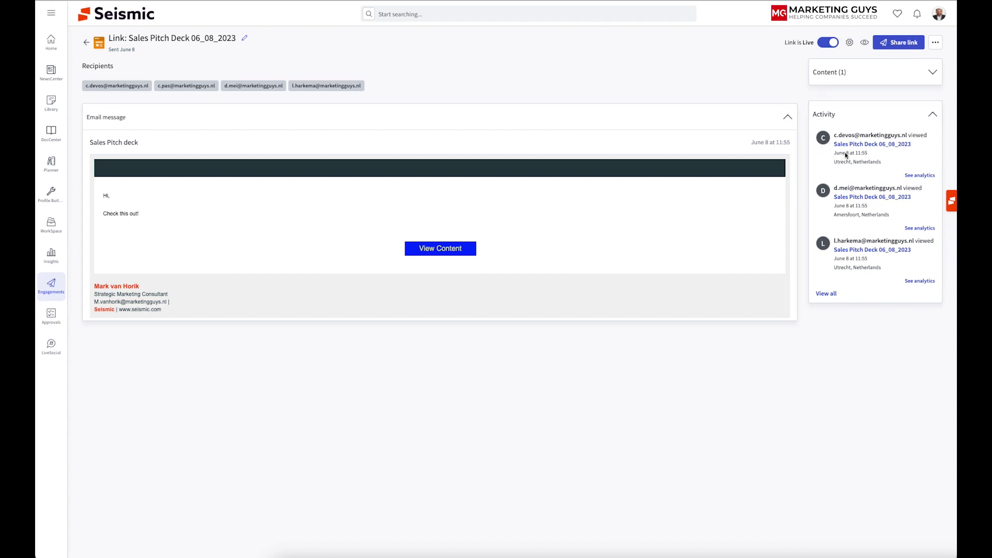
Open one viewer's session analytics and scroll through their per-page viewing times
click(881, 250)
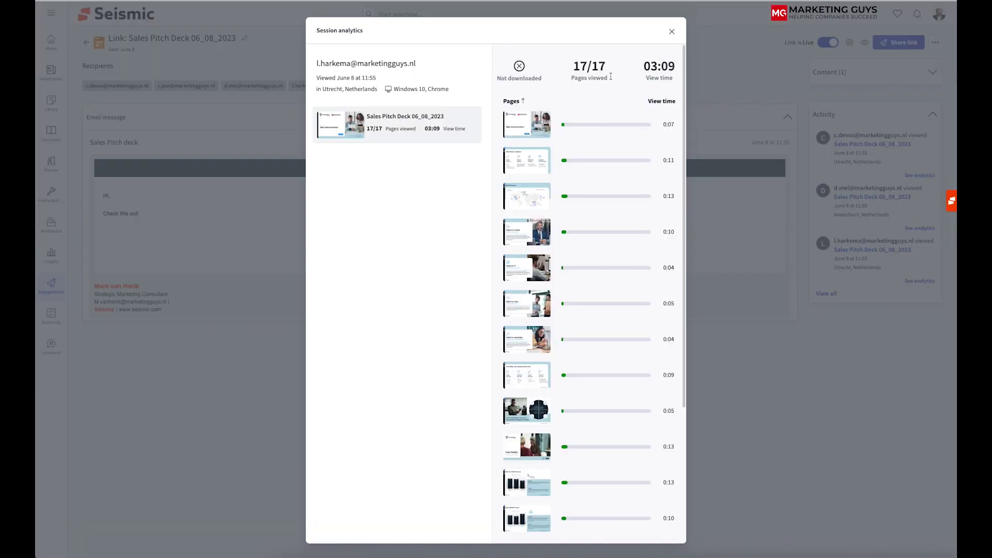
drag(685, 86, 690, 102)
click(681, 236)
drag(683, 256, 673, 399)
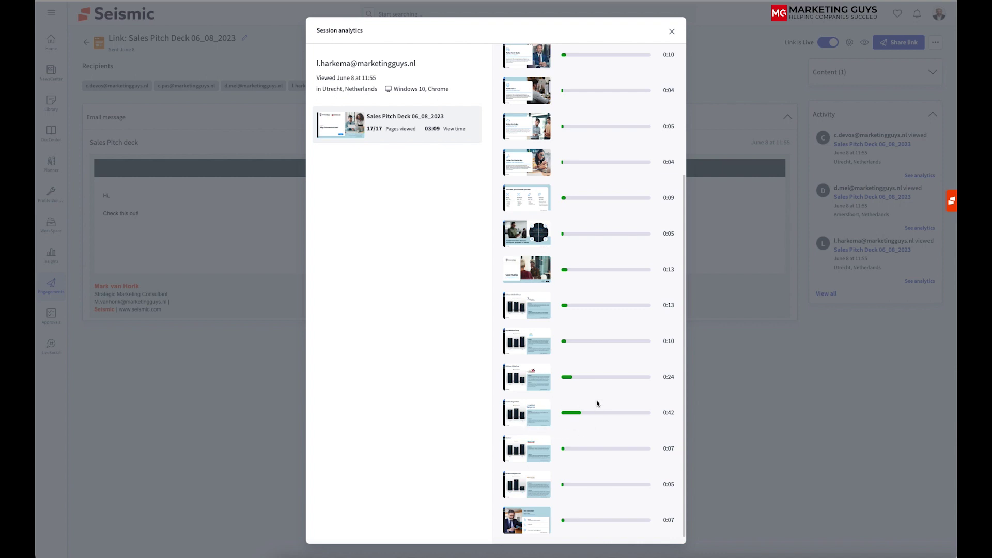
mouse_move(545, 427)
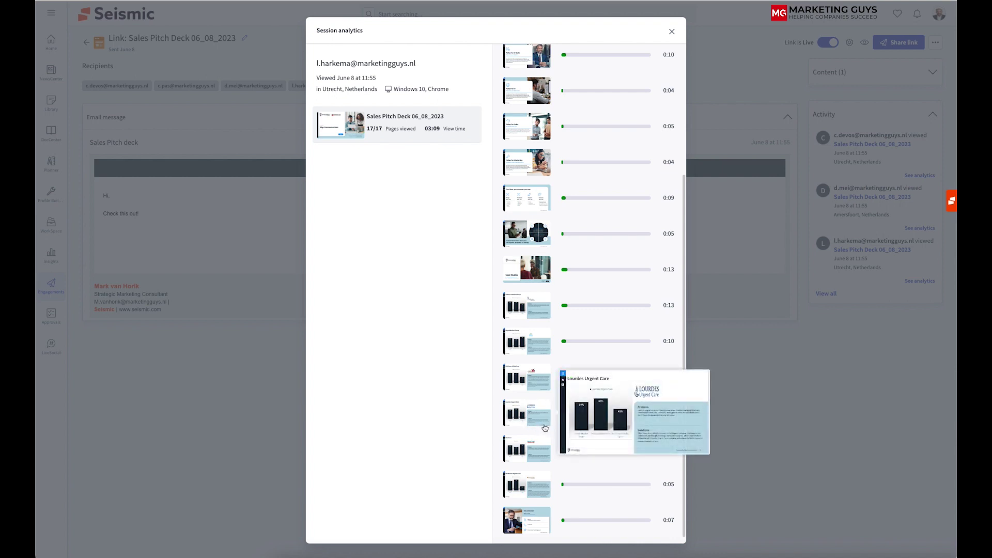
click(671, 32)
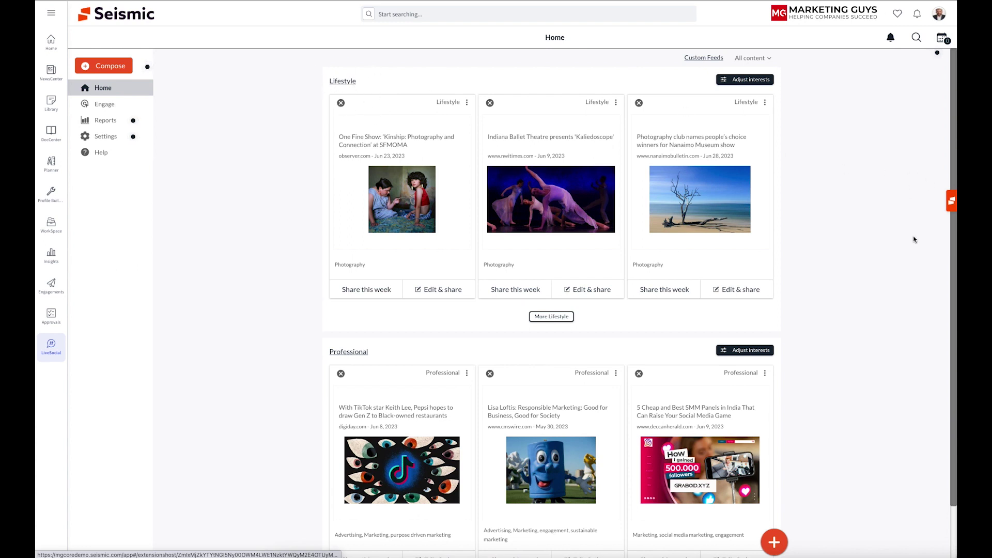
scroll(613, 323, down, 2)
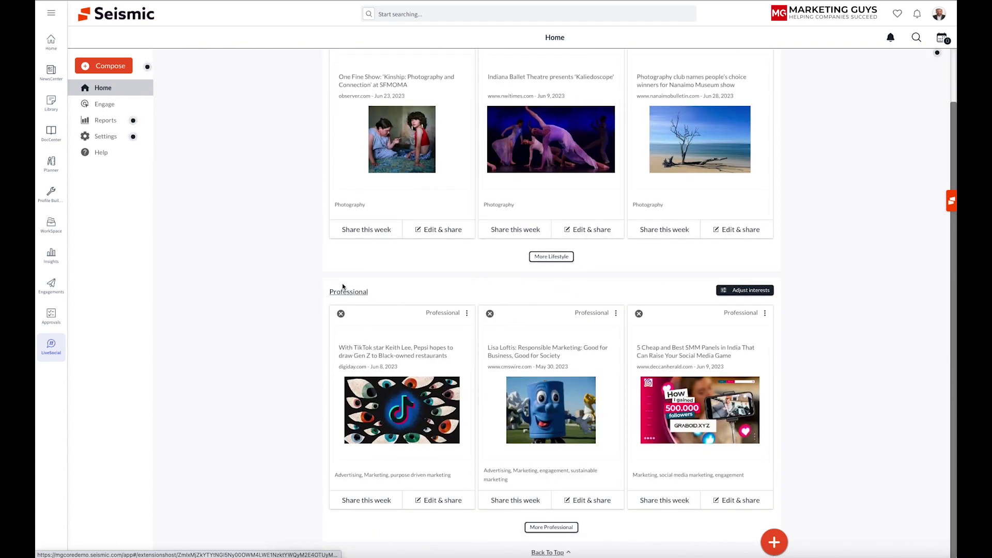
Add AI to the Professional interests, save them, and return to the article feed
click(744, 292)
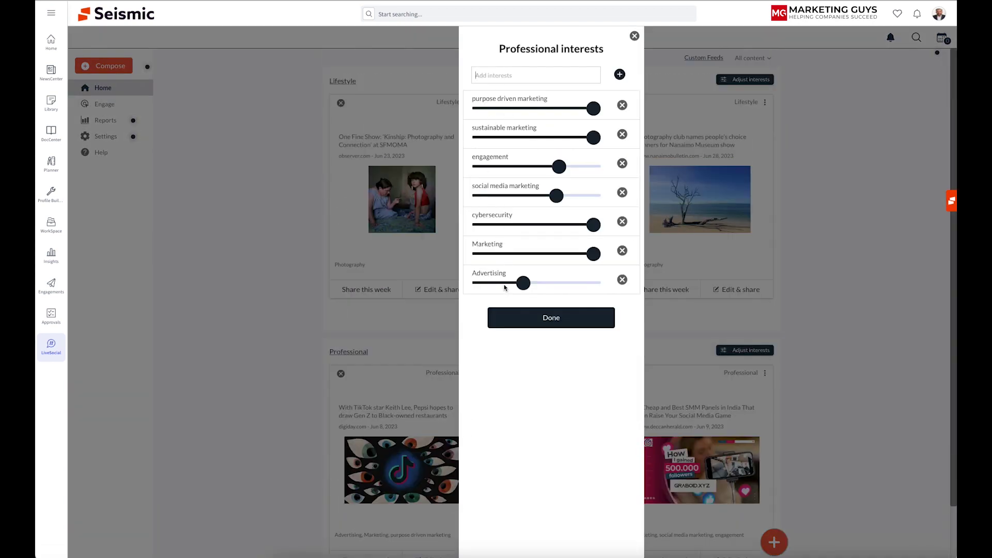
click(489, 76)
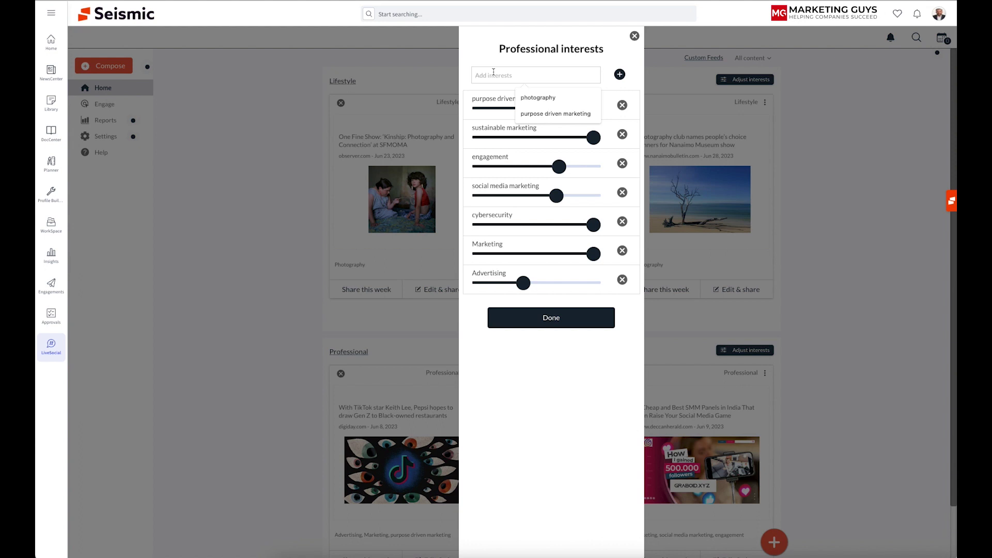
text(AI)
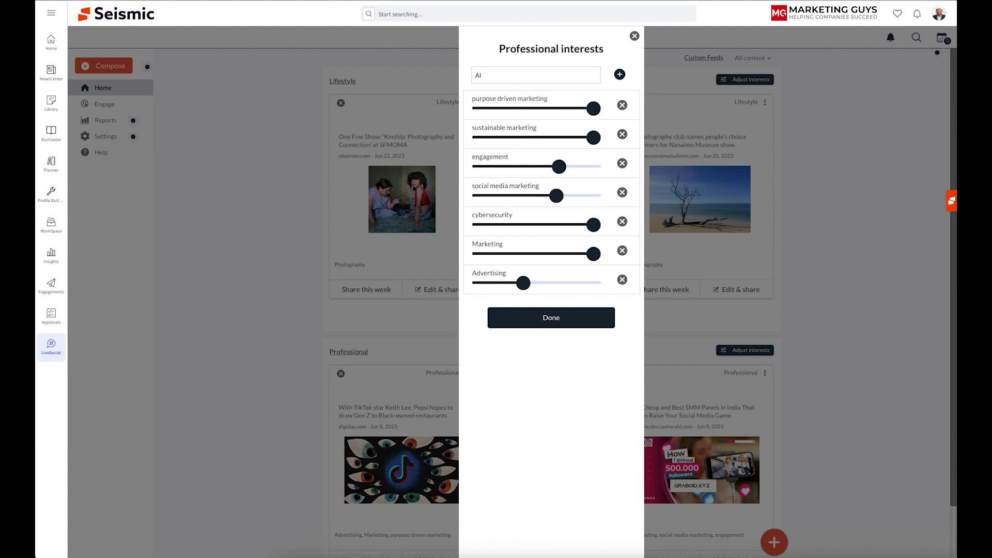
key(Return)
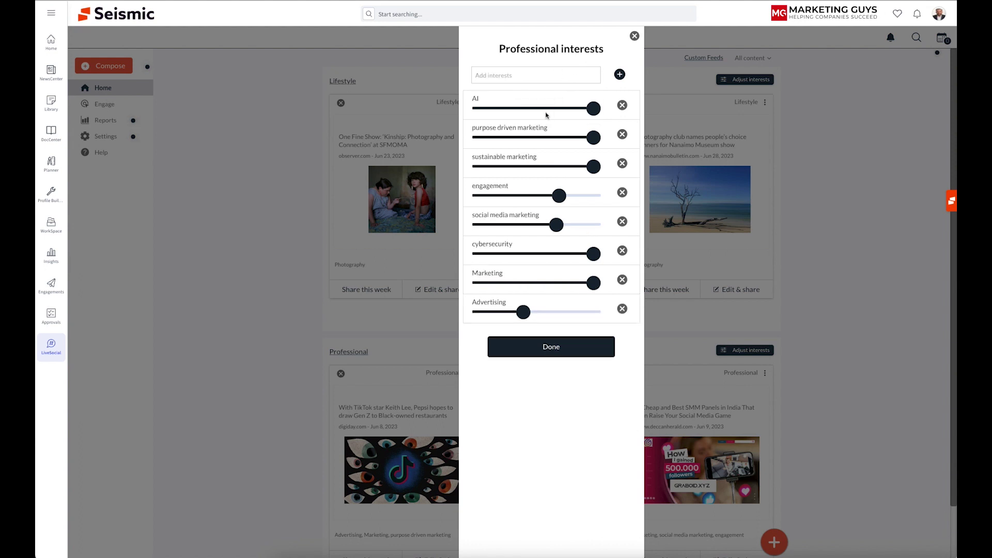
click(549, 350)
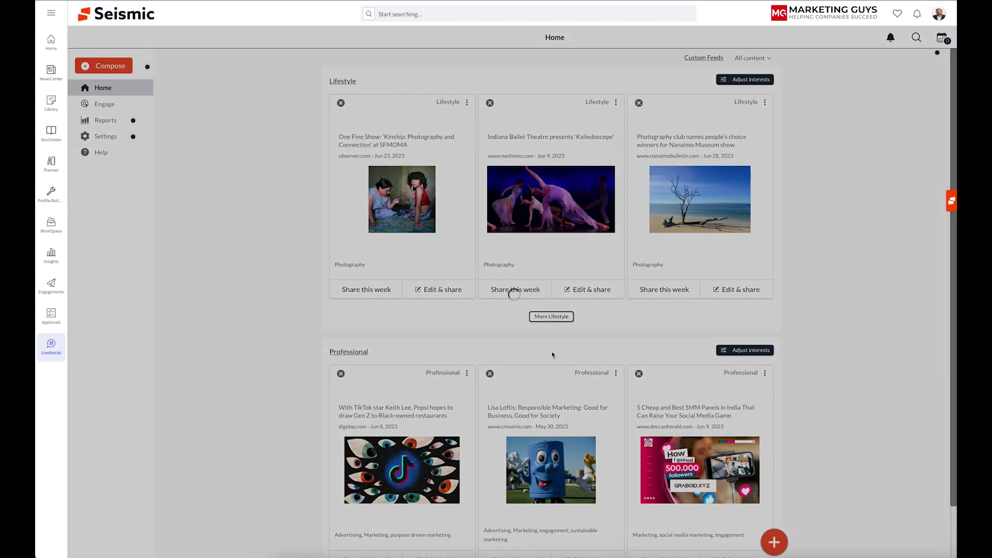
scroll(951, 103, down, 1)
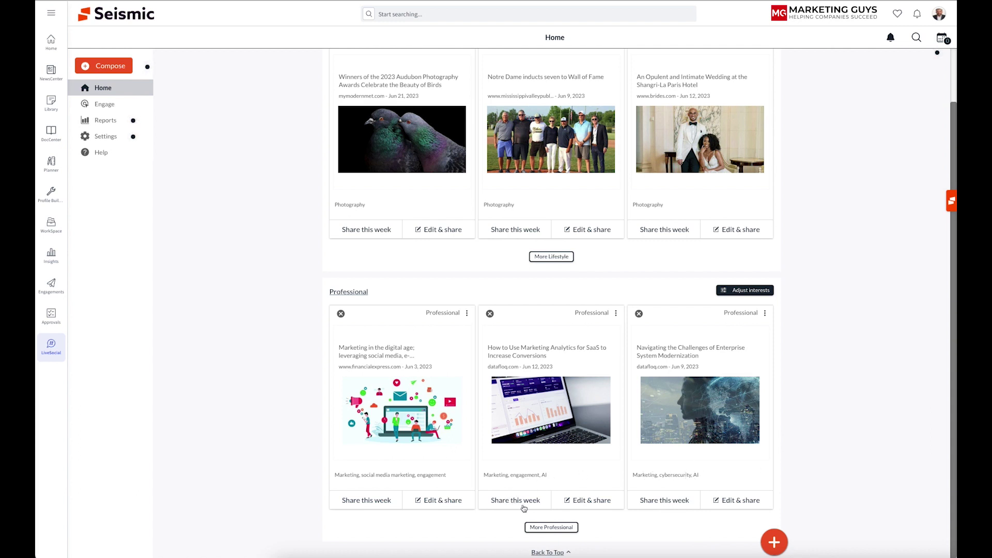
Schedule 'Navigating the Challenges of Enterprise System Modernization' from all Professional articles for 29 Jun 4:00pm
click(552, 528)
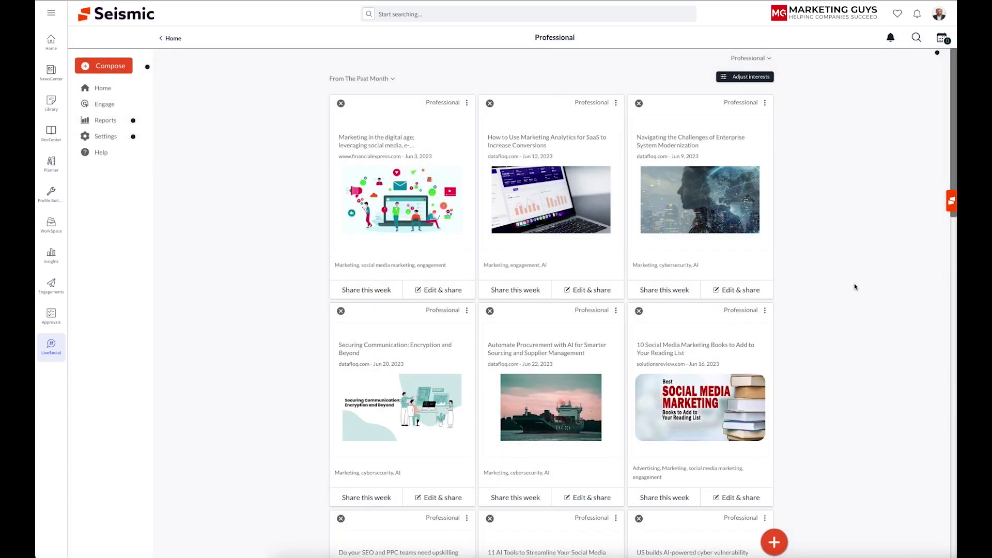
scroll(894, 377, down, 7)
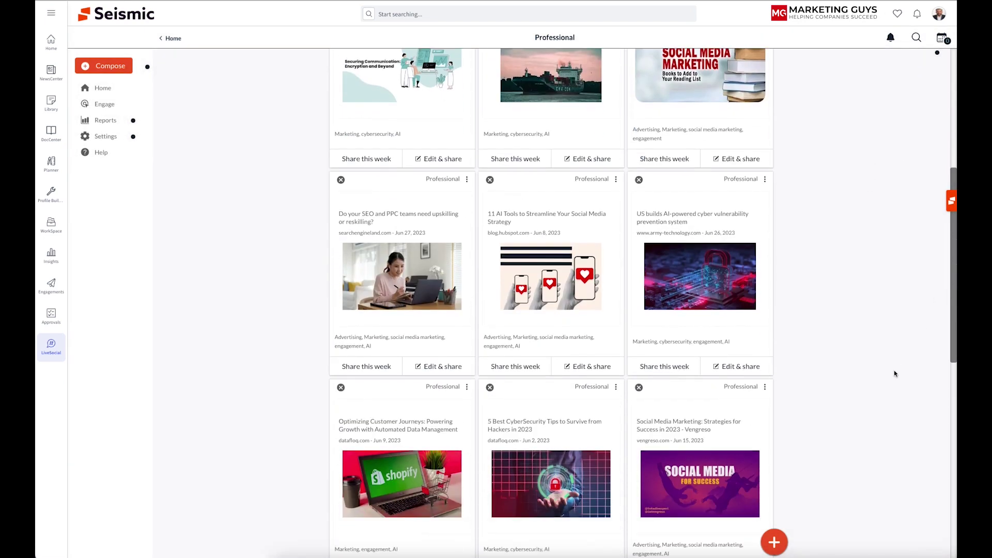
scroll(898, 224, up, 7)
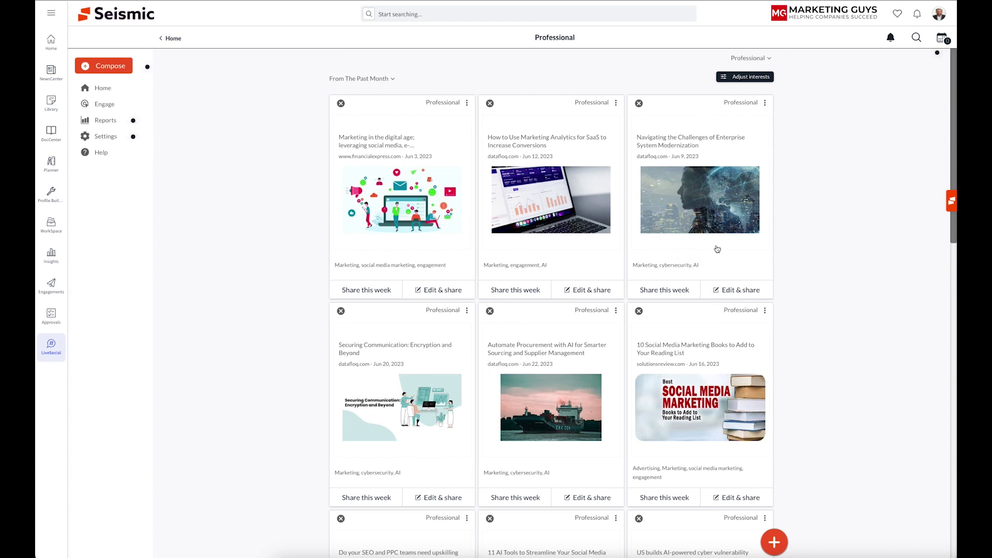
click(667, 294)
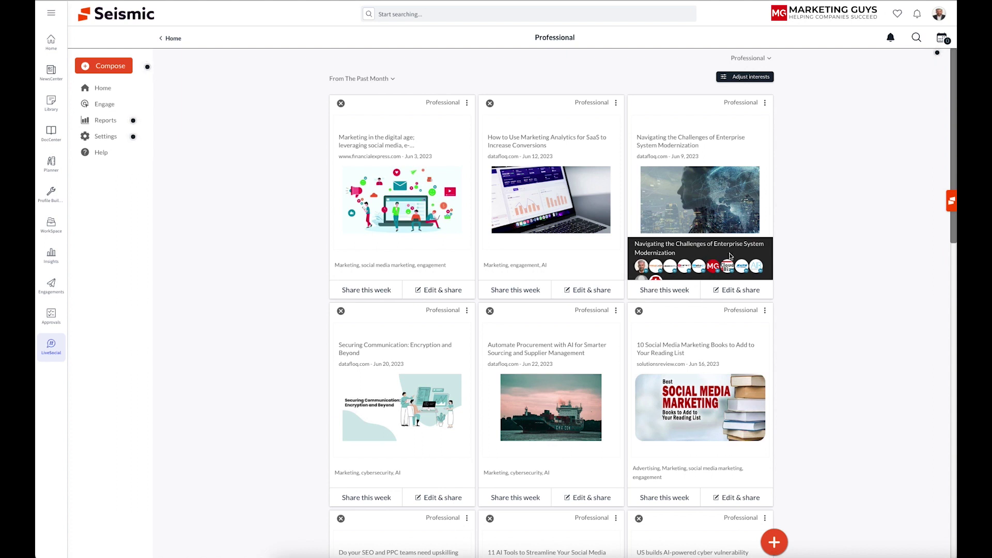
Review the post's networks and Thu 29 Jun 2023 4:00pm schedule, then save with Update
click(734, 291)
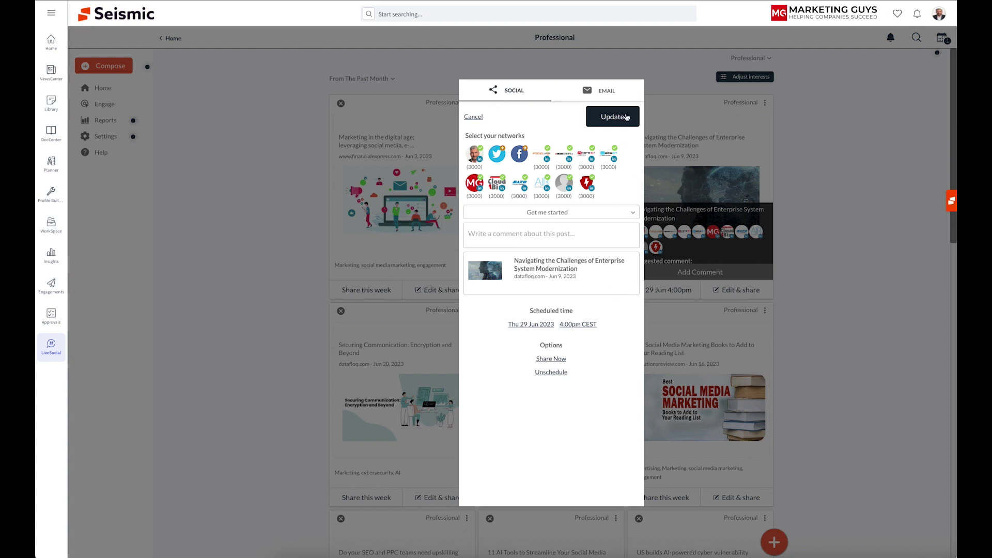
click(799, 296)
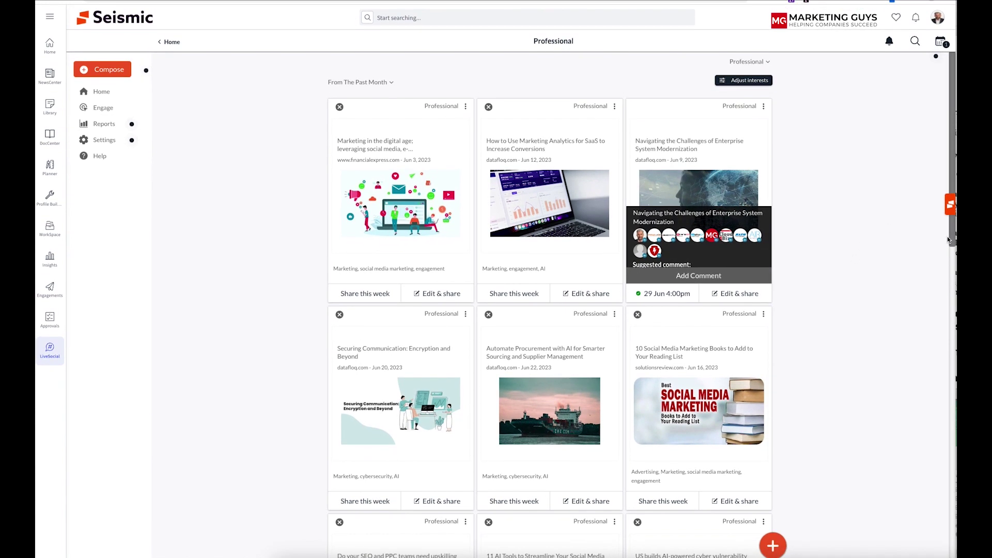
Scroll through the Professional feed, then go to the Engage list of contacts
mouse_move(954, 232)
mouse_down()
mouse_move(942, 260)
mouse_move(953, 249)
mouse_up()
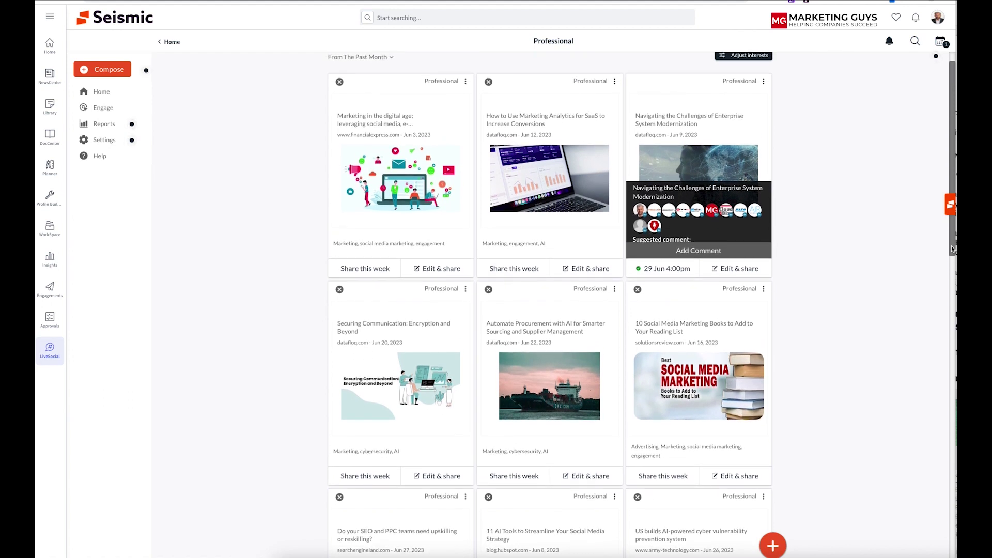
mouse_move(952, 250)
mouse_down()
mouse_move(946, 259)
mouse_move(955, 234)
mouse_up()
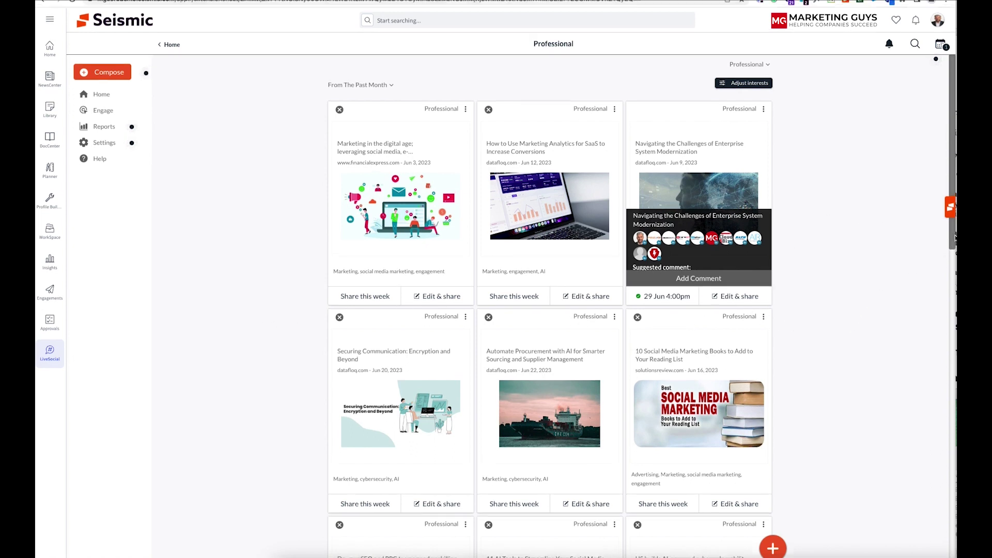
drag(953, 240, 810, 489)
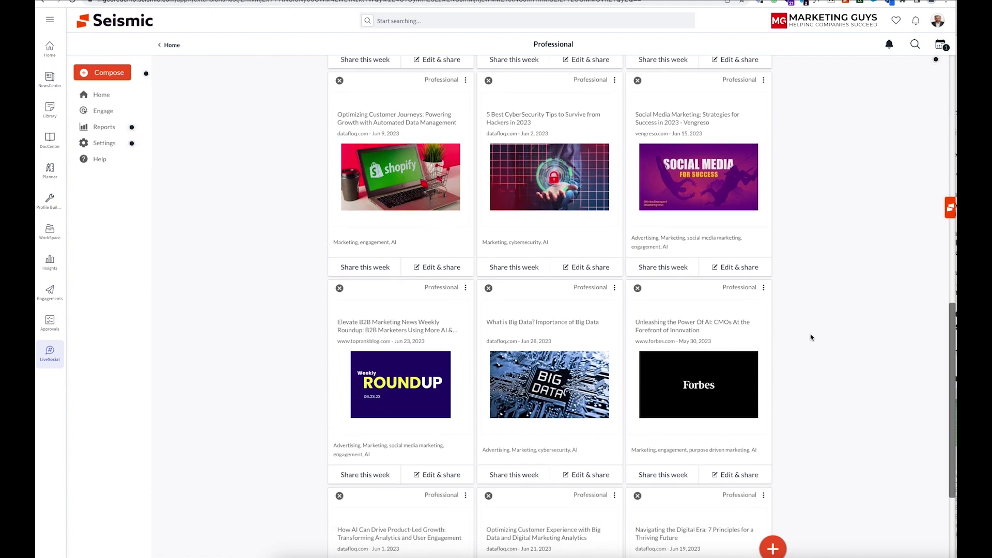
click(103, 111)
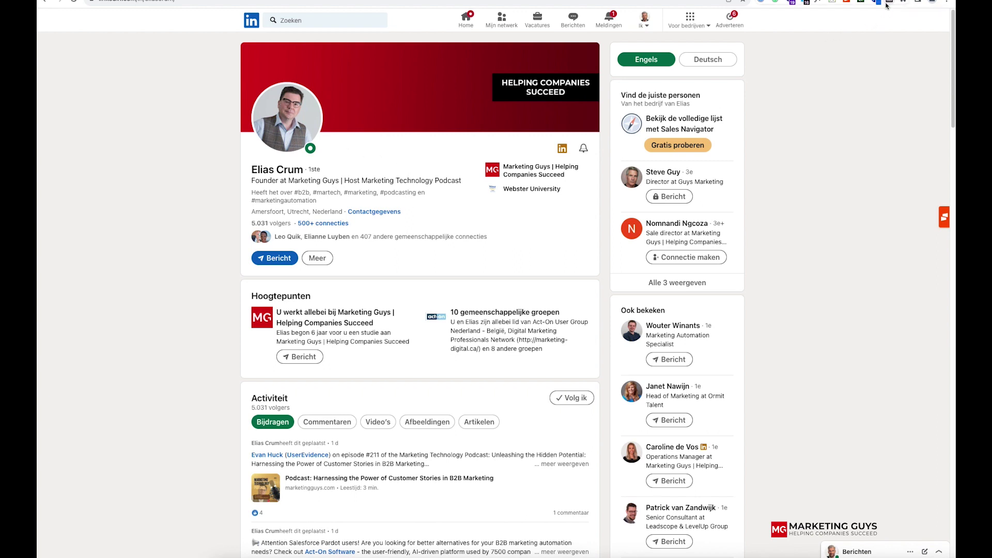
Engage the LinkedIn prospect as a contact to reveal their Professional and Personal interests
key(End)
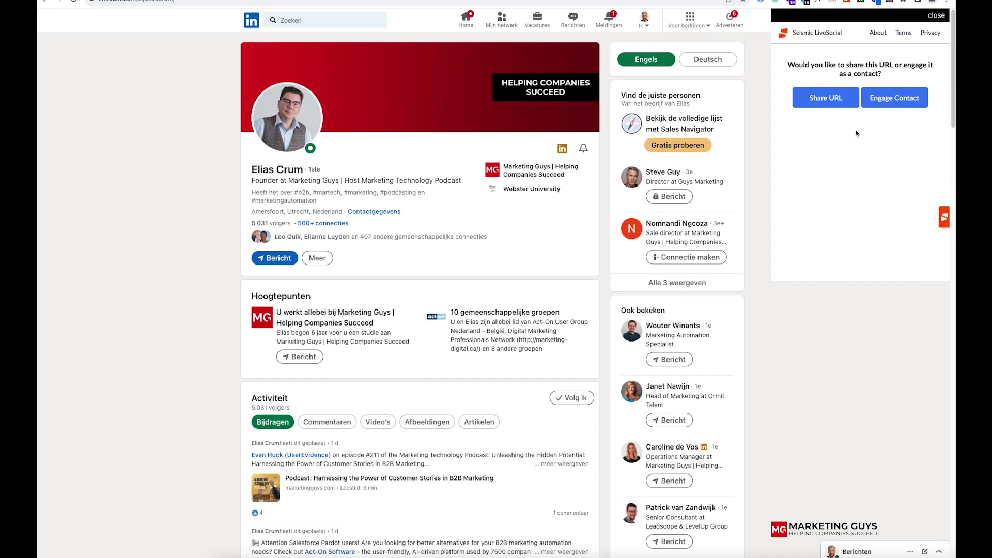
click(899, 100)
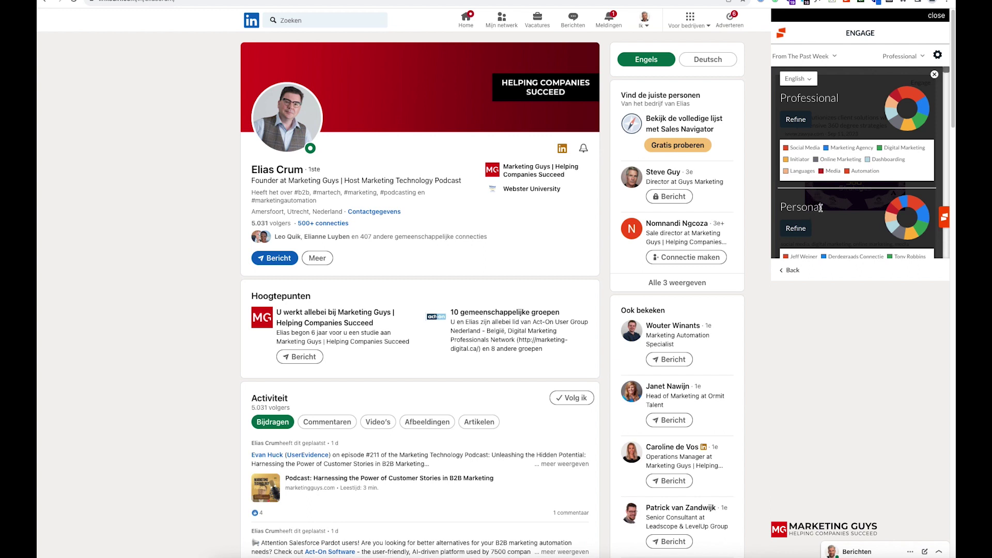
Dismiss the interest breakdown and scroll through the prospect's suggested articles
click(934, 75)
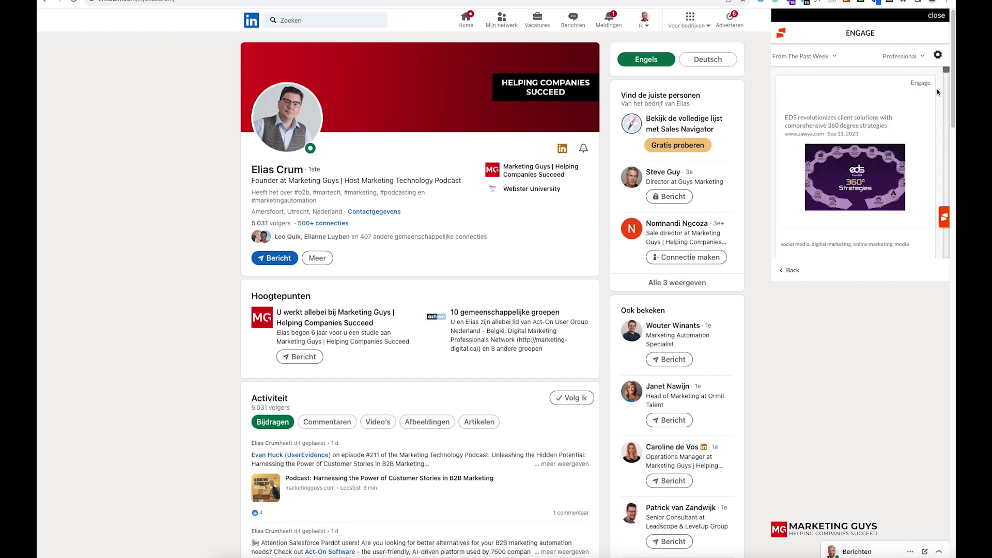
drag(946, 71, 950, 92)
scroll(949, 88, down, 2)
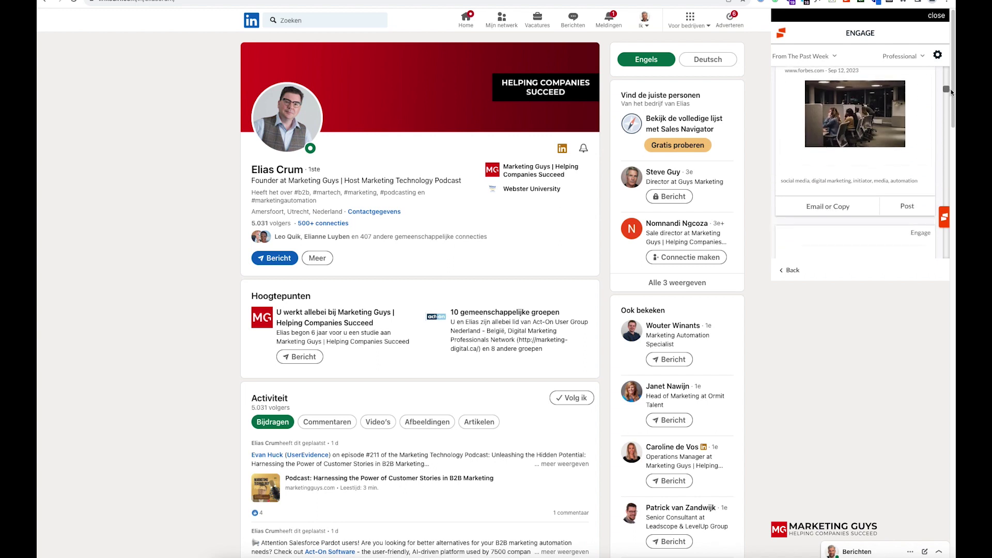
scroll(951, 92, up, 1)
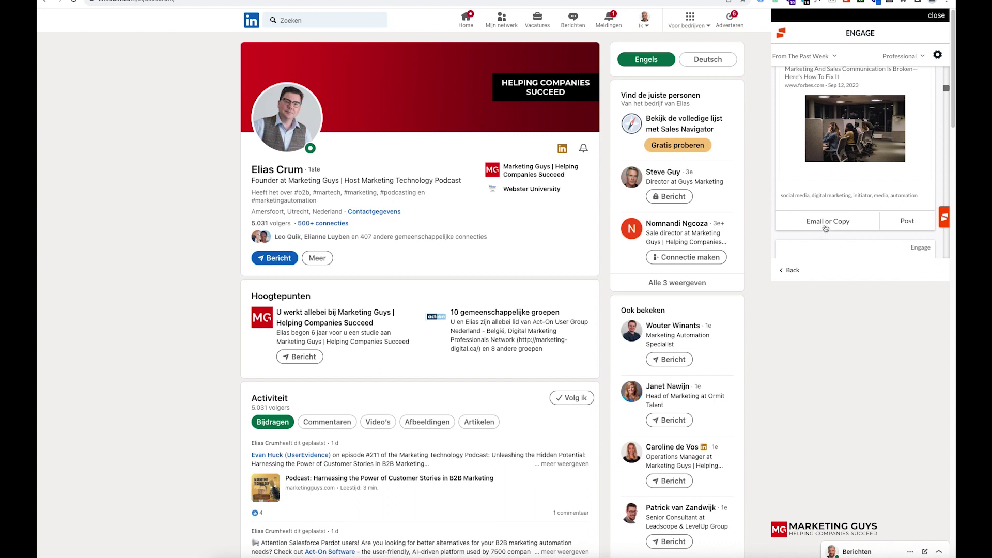
drag(946, 88, 948, 121)
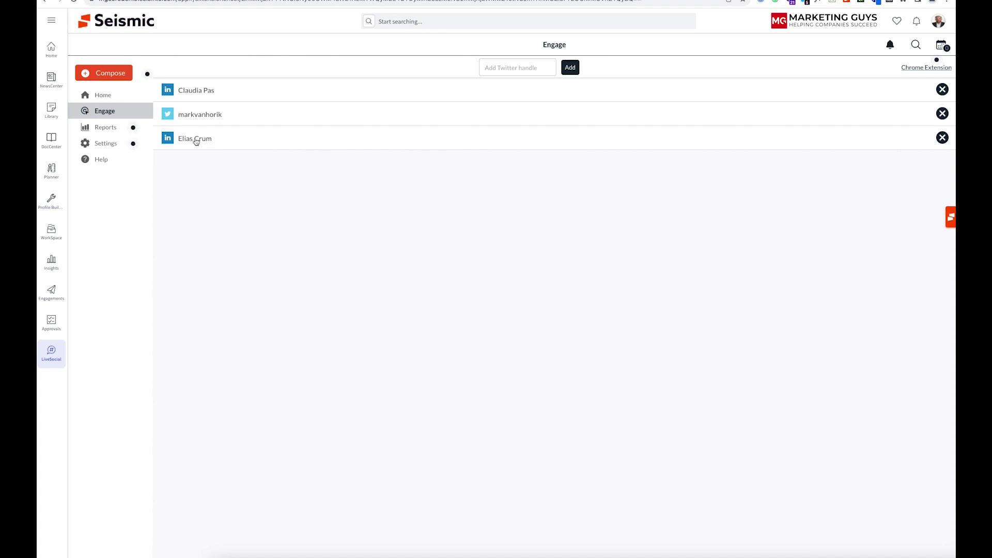
Open the new LinkedIn contact's suggested Professional articles and scroll the feed
click(194, 138)
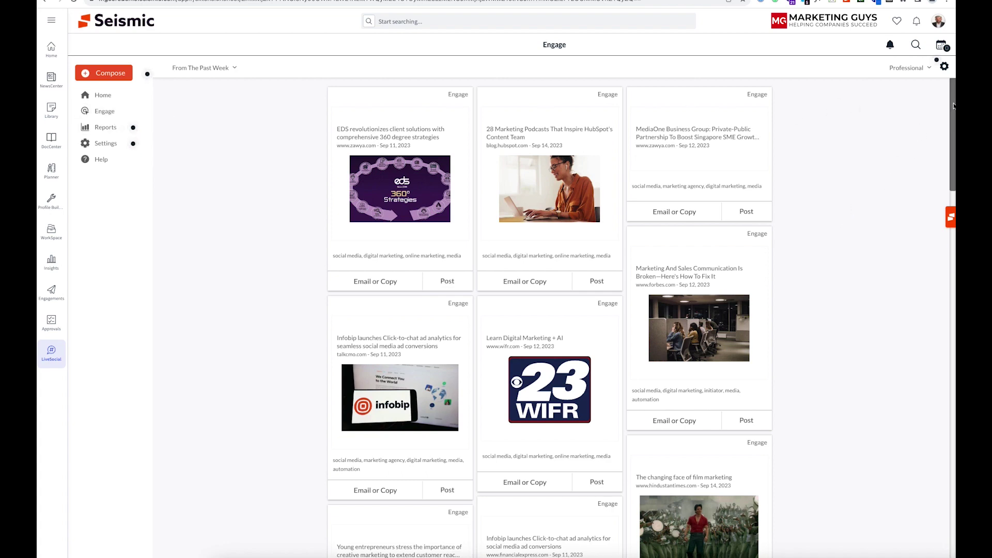
scroll(578, 235, down, 5)
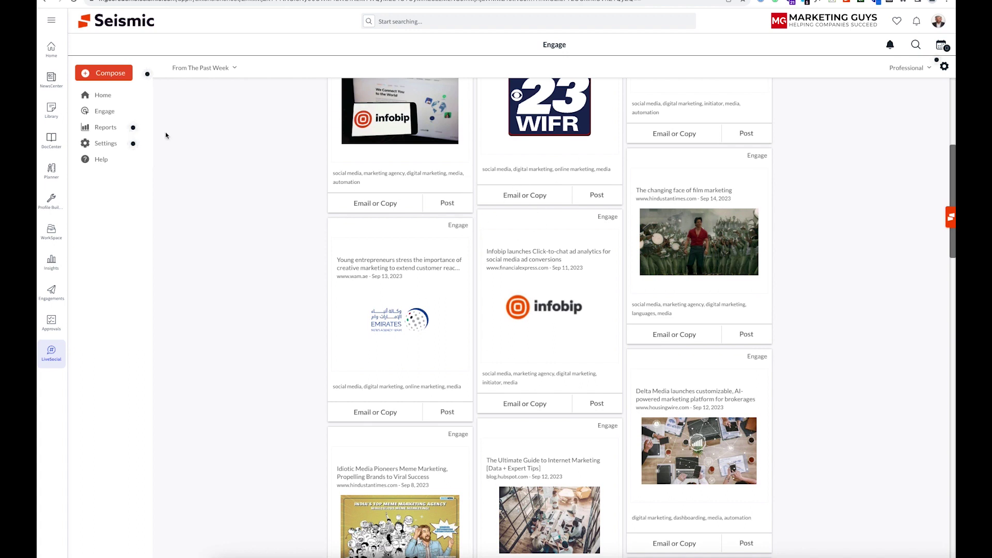
Return to the Engage list showing the two LinkedIn contacts and one Twitter handle
click(105, 112)
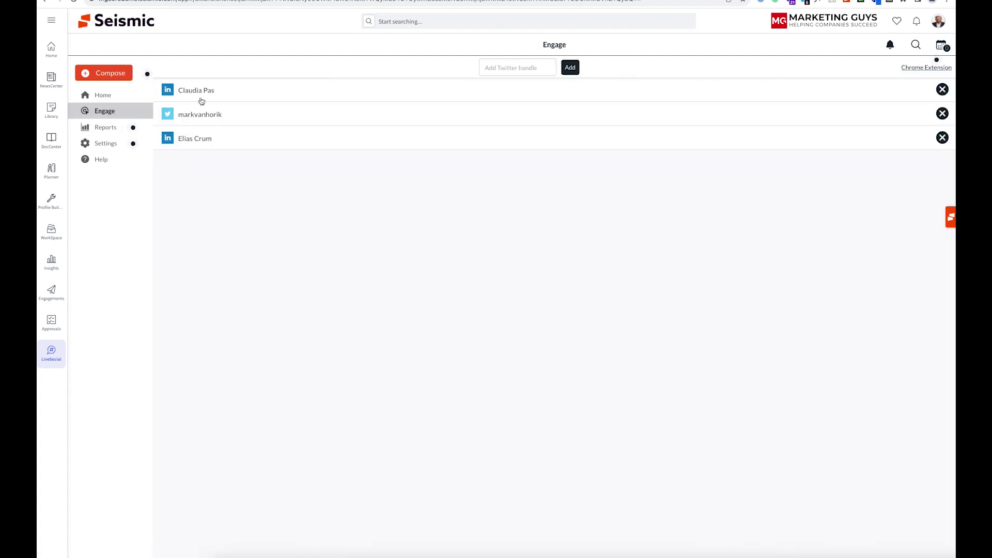